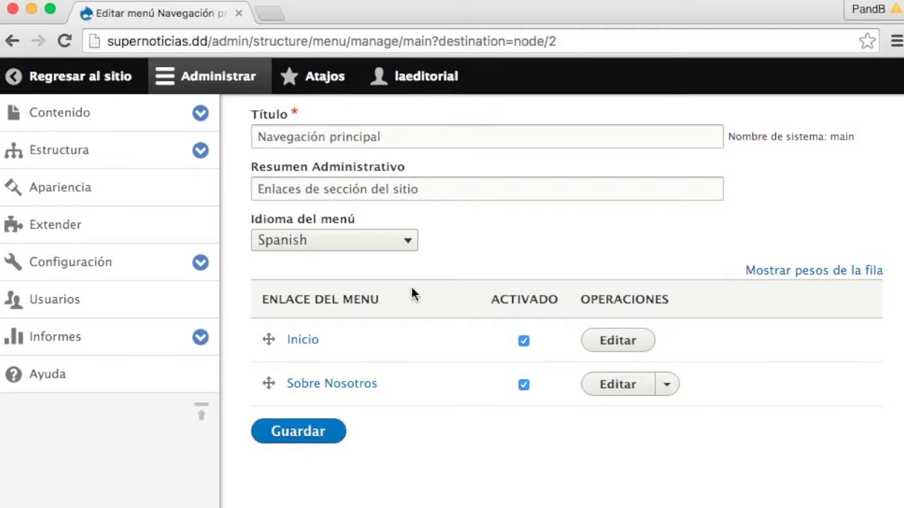
Return from the menu editing page to the site and look over the Sobre Nosotros page
{"action": "scroll", "coordinate": [444, 294], "scroll_direction": "up", "scroll_amount": 5}
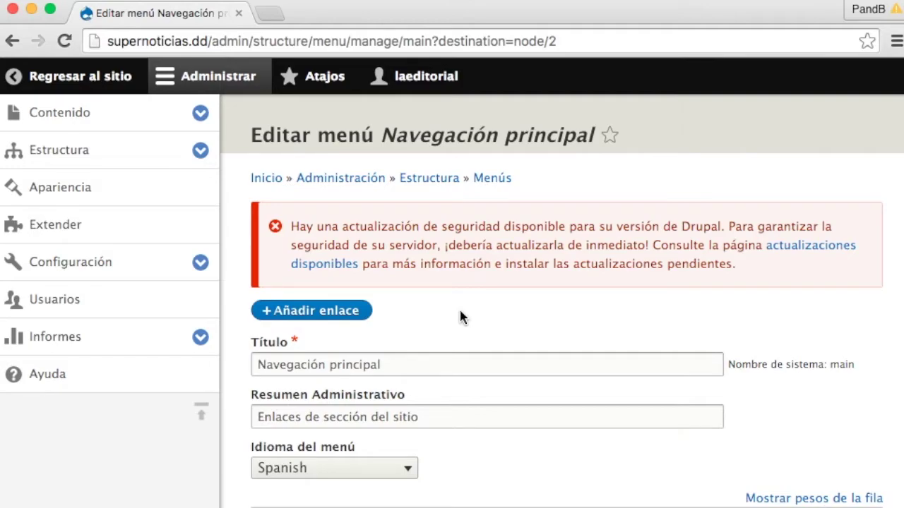
{"action": "left_click", "coordinate": [67, 81]}
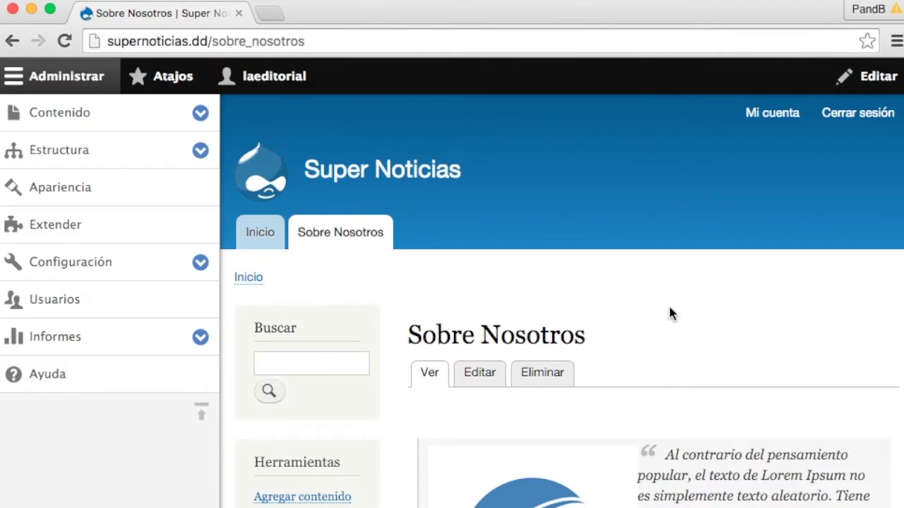
{"action": "scroll", "coordinate": [669, 312], "scroll_direction": "down", "scroll_amount": 10}
{"action": "scroll", "coordinate": [573, 382], "scroll_direction": "up", "scroll_amount": 10}
{"action": "mouse_move", "coordinate": [367, 203]}
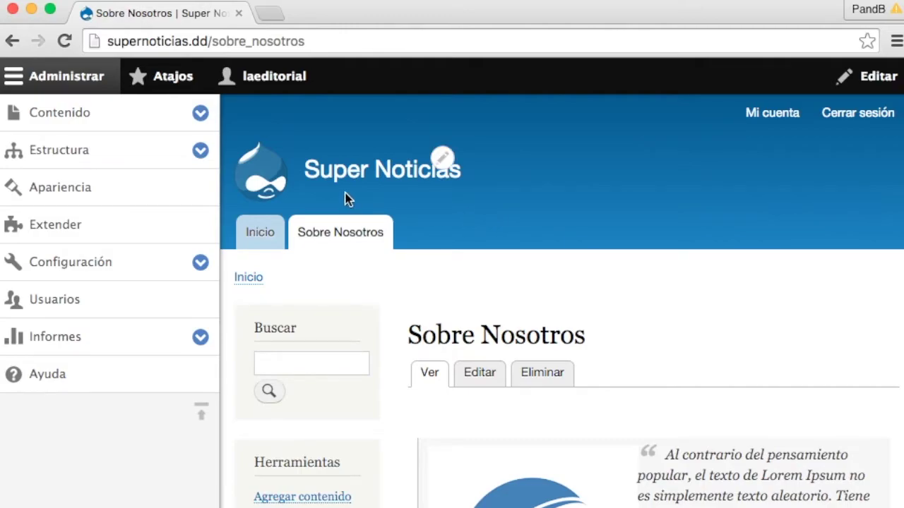
Open the menu management page in the site's structure administration and review the existing menus
{"action": "left_click", "coordinate": [41, 154]}
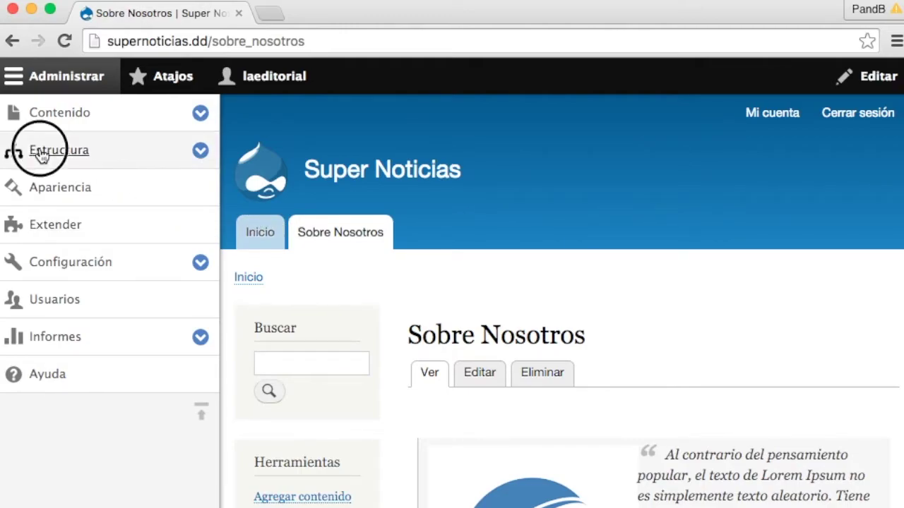
{"action": "scroll", "coordinate": [437, 286], "scroll_direction": "down", "scroll_amount": 2}
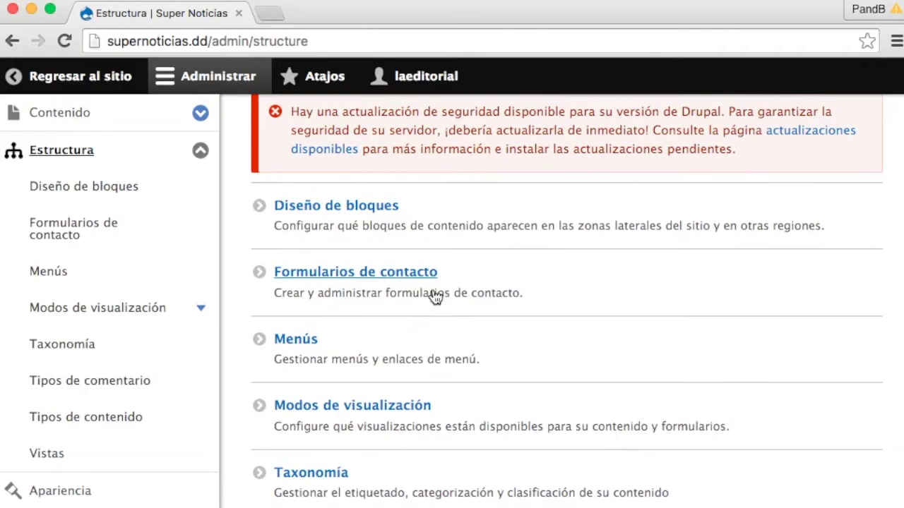
{"action": "left_click", "coordinate": [306, 345]}
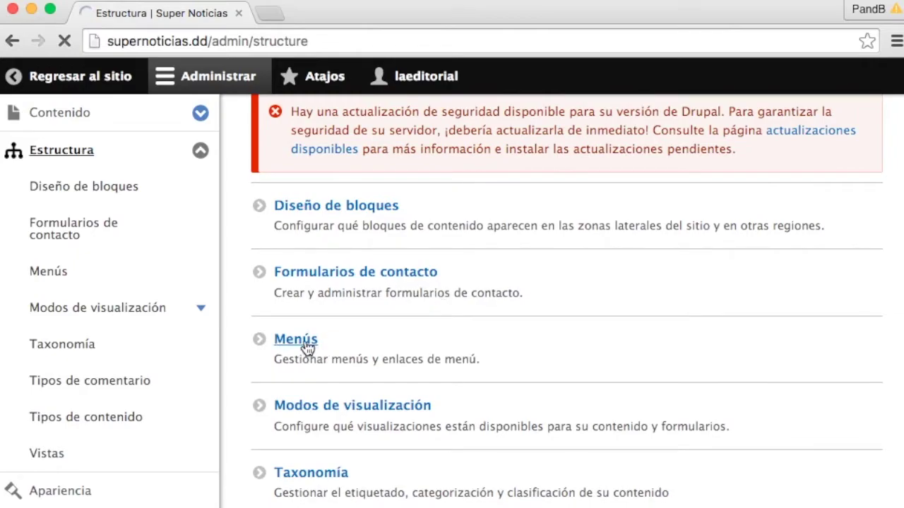
{"action": "scroll", "coordinate": [583, 359], "scroll_direction": "down", "scroll_amount": 3}
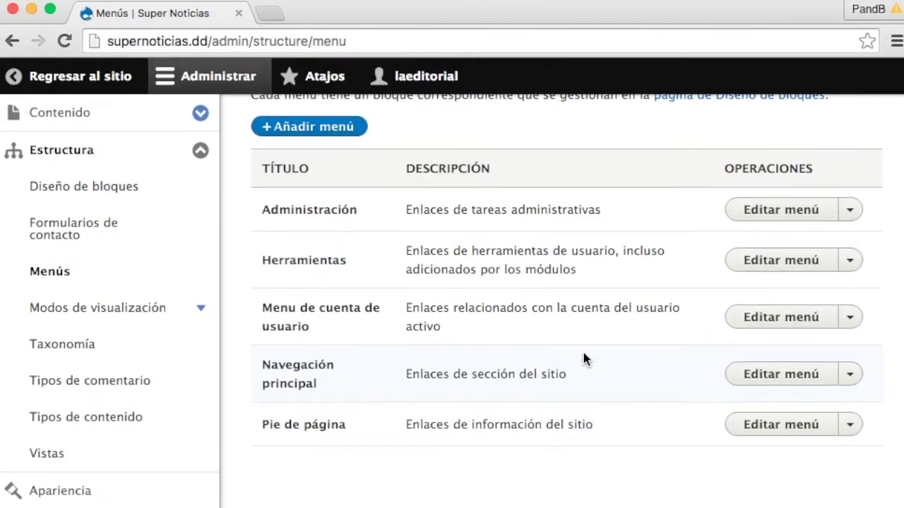
{"action": "scroll", "coordinate": [583, 359], "scroll_direction": "up", "scroll_amount": 1}
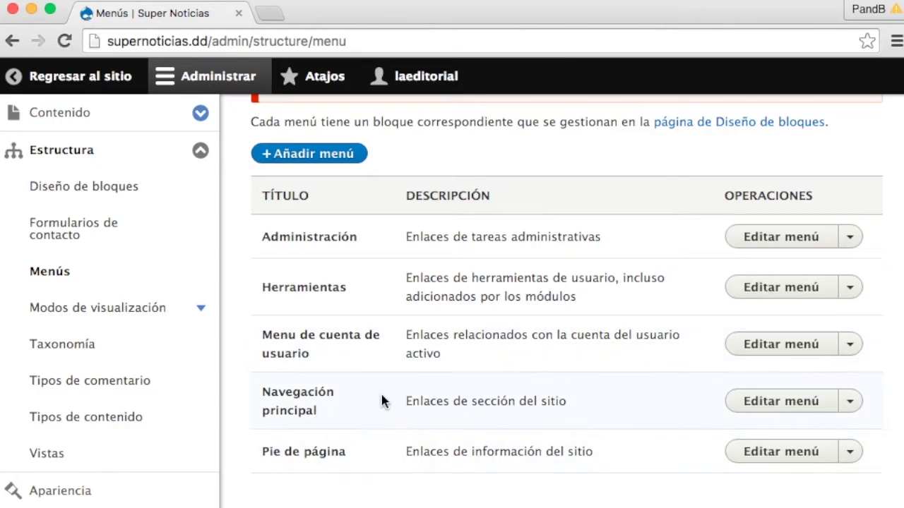
{"action": "scroll", "coordinate": [382, 396], "scroll_direction": "down", "scroll_amount": 1}
{"action": "scroll", "coordinate": [382, 395], "scroll_direction": "up", "scroll_amount": 5}
{"action": "scroll", "coordinate": [375, 341], "scroll_direction": "down", "scroll_amount": 5}
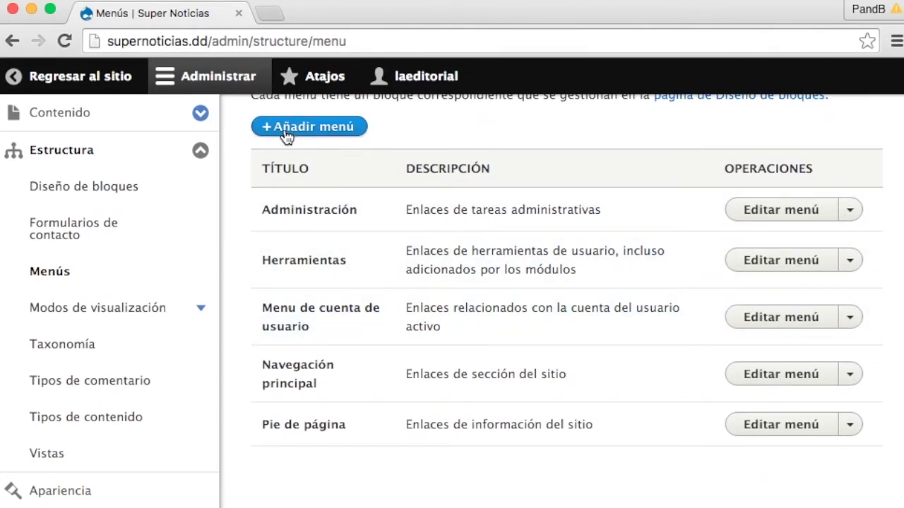
Start a new menu and title it "Herramientas para admin"
{"action": "left_click", "coordinate": [286, 134]}
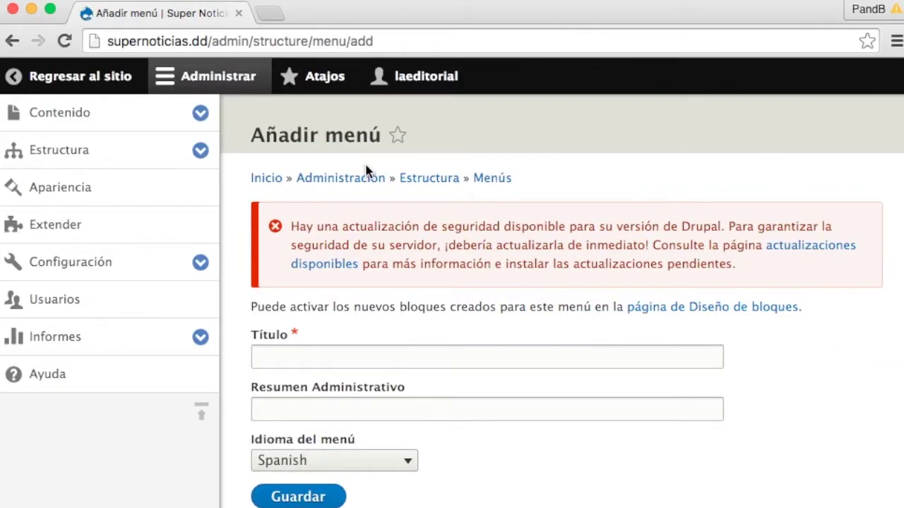
{"action": "scroll", "coordinate": [367, 172], "scroll_direction": "down", "scroll_amount": 2}
{"action": "left_click", "coordinate": [341, 298]}
{"action": "type", "text": "Herrameinta"}
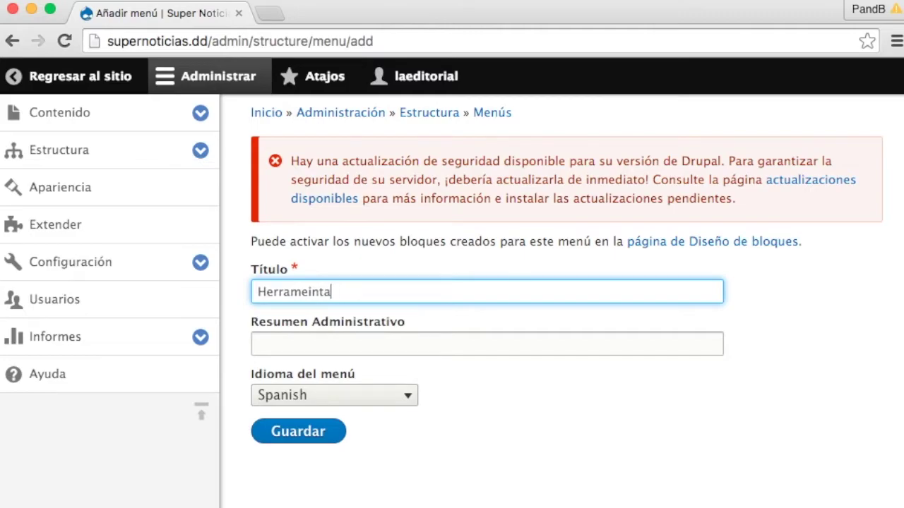
{"action": "key", "text": "BackSpace"}
{"action": "key", "text": "BackSpace"}
{"action": "key", "text": "BackSpace"}
{"action": "key", "text": "BackSpace"}
{"action": "key", "text": "BackSpace"}
{"action": "type", "text": "ientas"}
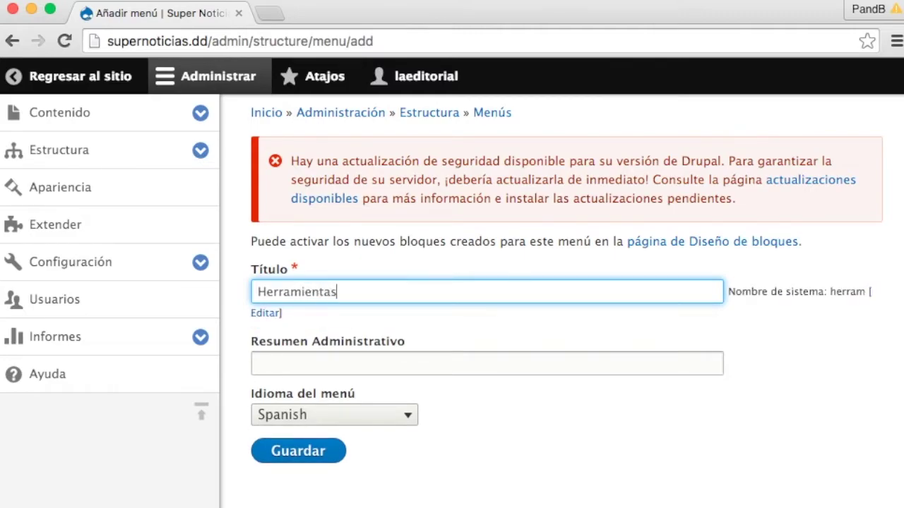
{"action": "type", "text": " para admin"}
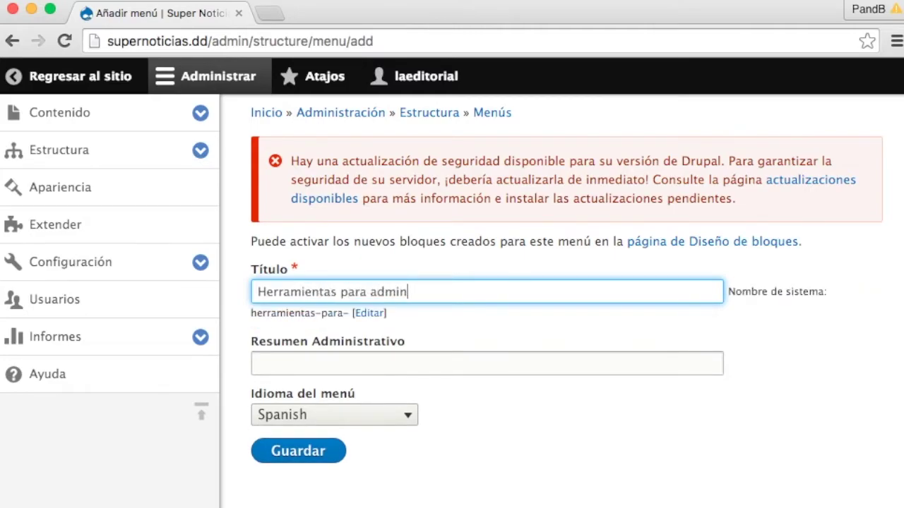
Enter "links que le sirven al administrador" as the menu's administrative summary and save the menu
{"action": "left_click", "coordinate": [305, 362]}
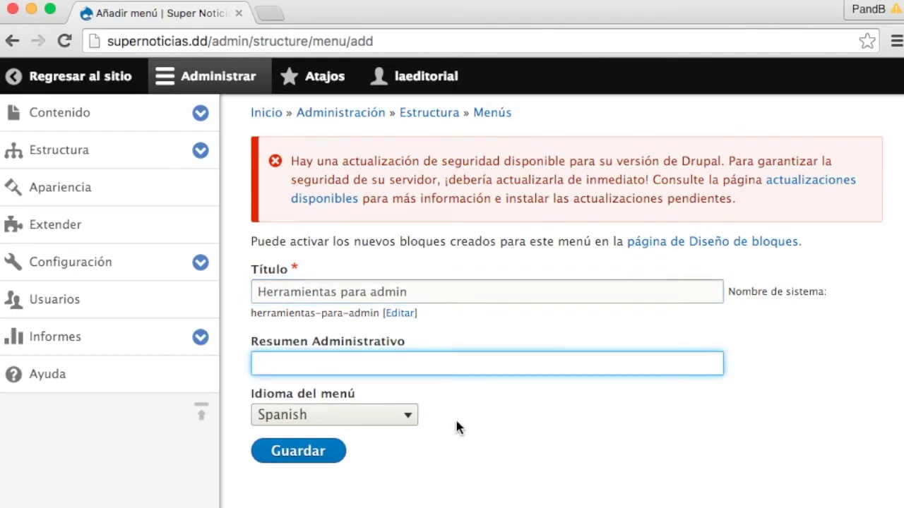
{"action": "scroll", "coordinate": [458, 422], "scroll_direction": "down", "scroll_amount": 1}
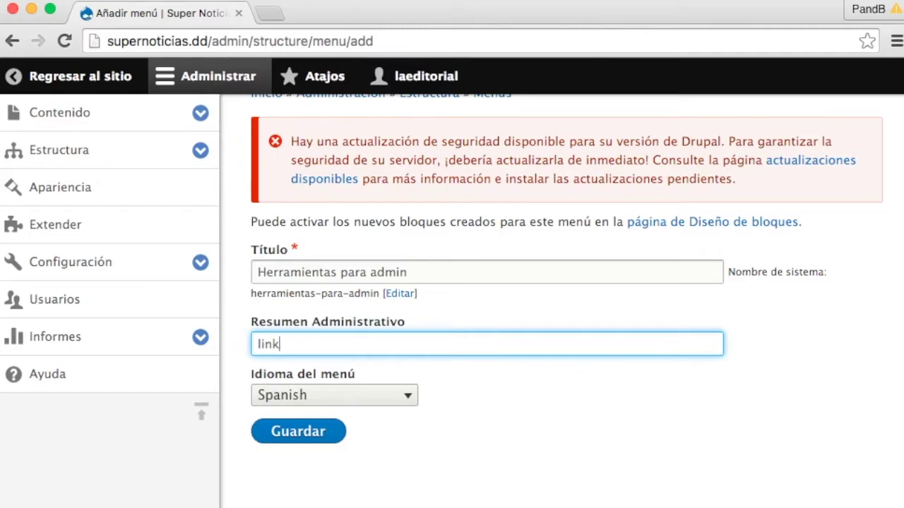
{"action": "type", "text": "links que le sirven al administrador"}
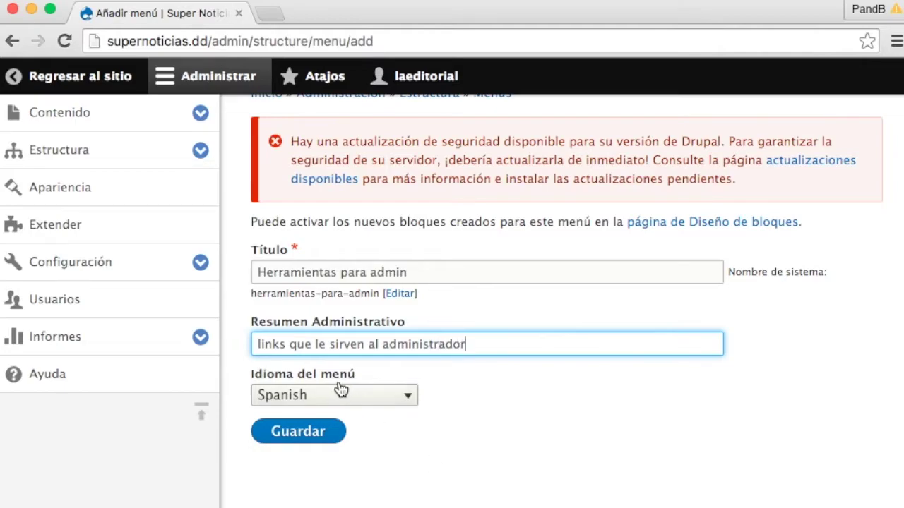
{"action": "left_click", "coordinate": [300, 432]}
Start a new link in the Herramientas para admin menu and title it "adicionar noticias nacionales"
{"action": "scroll", "coordinate": [454, 327], "scroll_direction": "down", "scroll_amount": 3}
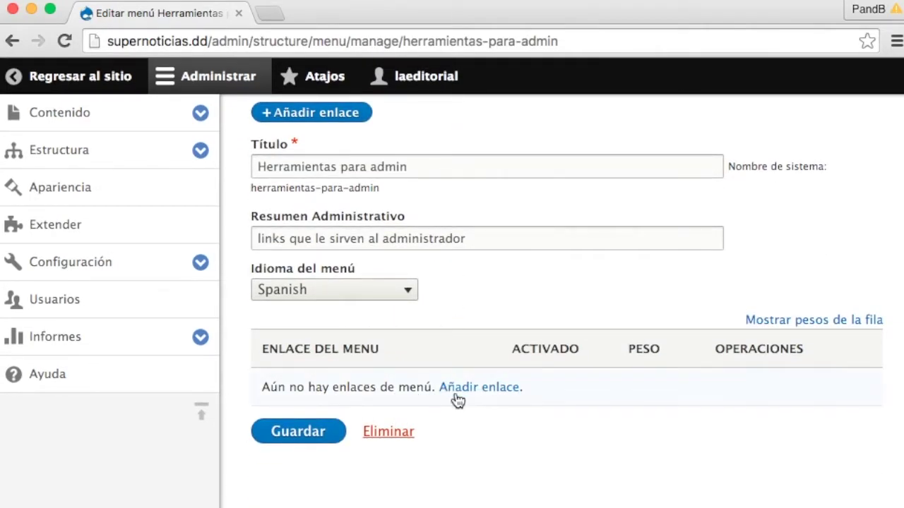
{"action": "scroll", "coordinate": [438, 319], "scroll_direction": "up", "scroll_amount": 5}
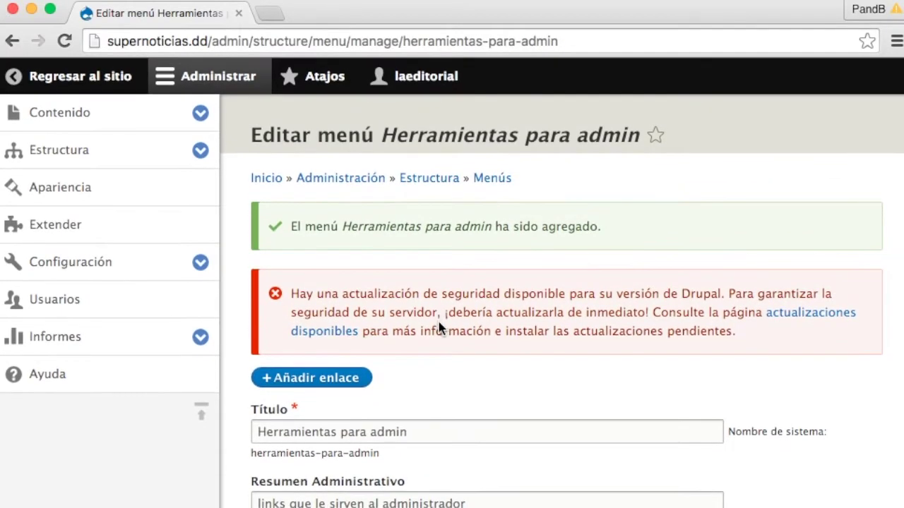
{"action": "scroll", "coordinate": [438, 326], "scroll_direction": "down", "scroll_amount": 5}
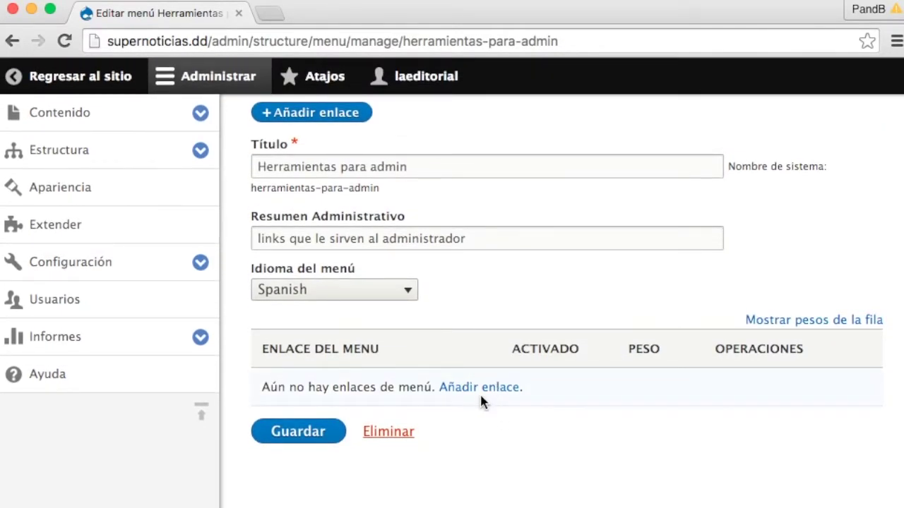
{"action": "left_click", "coordinate": [462, 390]}
{"action": "scroll", "coordinate": [377, 328], "scroll_direction": "up", "scroll_amount": 5}
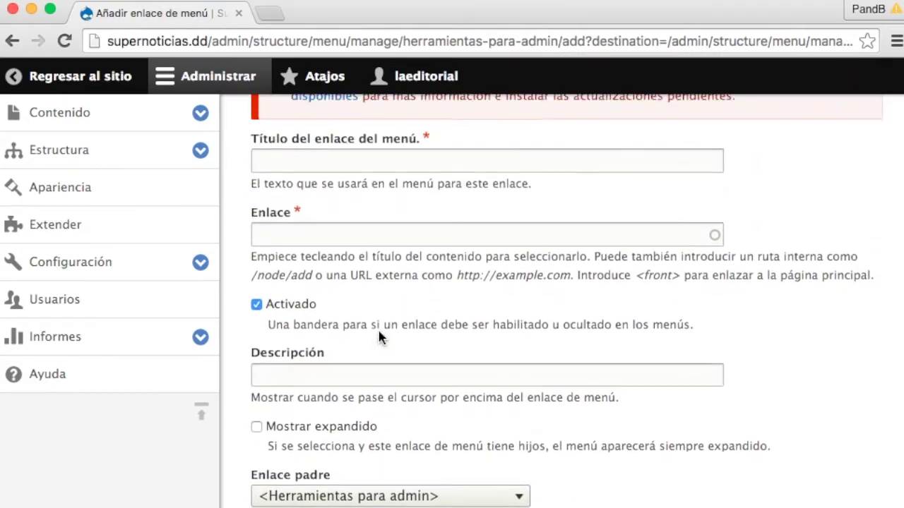
{"action": "left_click", "coordinate": [302, 260]}
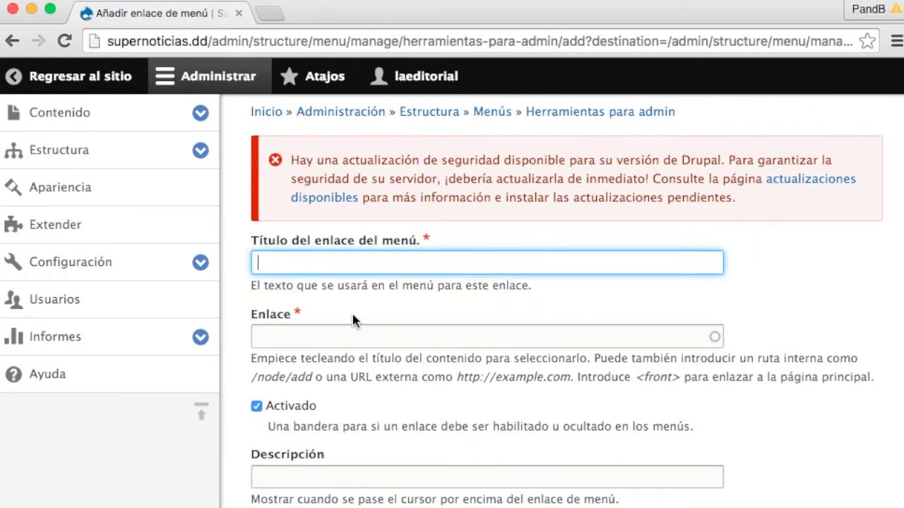
{"action": "type", "text": "adcionar noticias nacionales"}
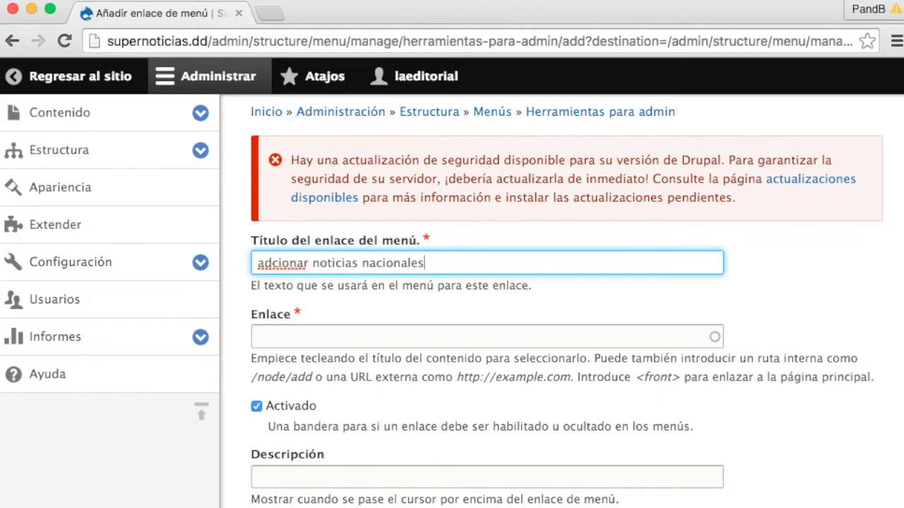
{"action": "type", "text": "i"}
Open the add-content page in a separate browser tab and copy the link address of the noticias nacionales content type
{"action": "left_click", "coordinate": [367, 334]}
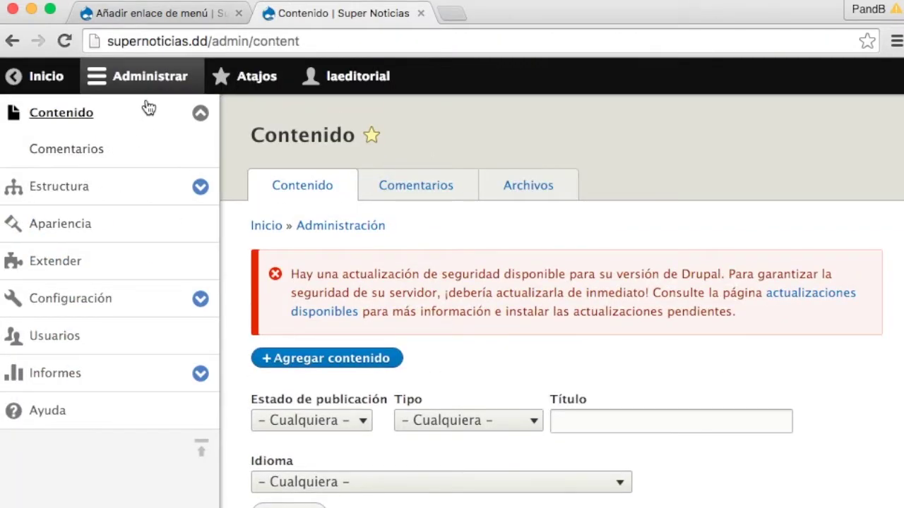
{"action": "left_click", "coordinate": [346, 372]}
{"action": "scroll", "coordinate": [502, 254], "scroll_direction": "down", "scroll_amount": 1}
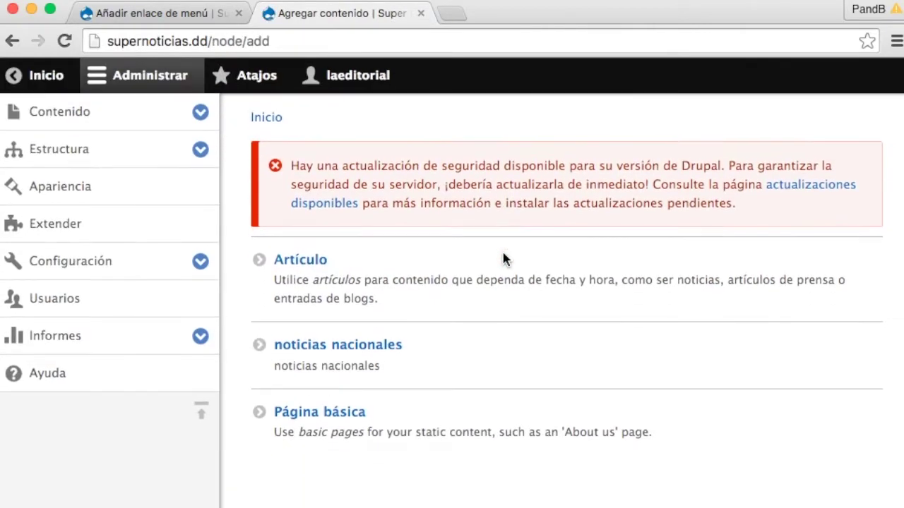
{"action": "left_click", "coordinate": [314, 344], "text": "super"}
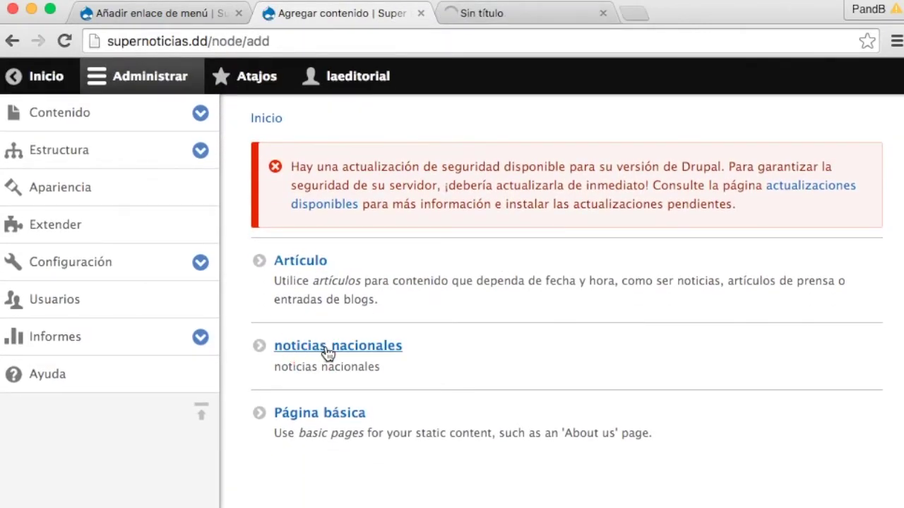
{"action": "left_click", "coordinate": [601, 12]}
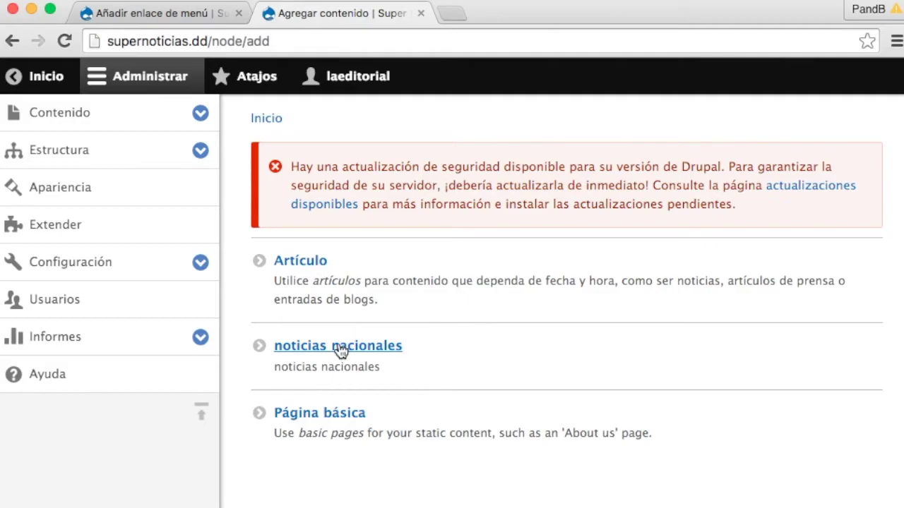
{"action": "right_click", "coordinate": [339, 353]}
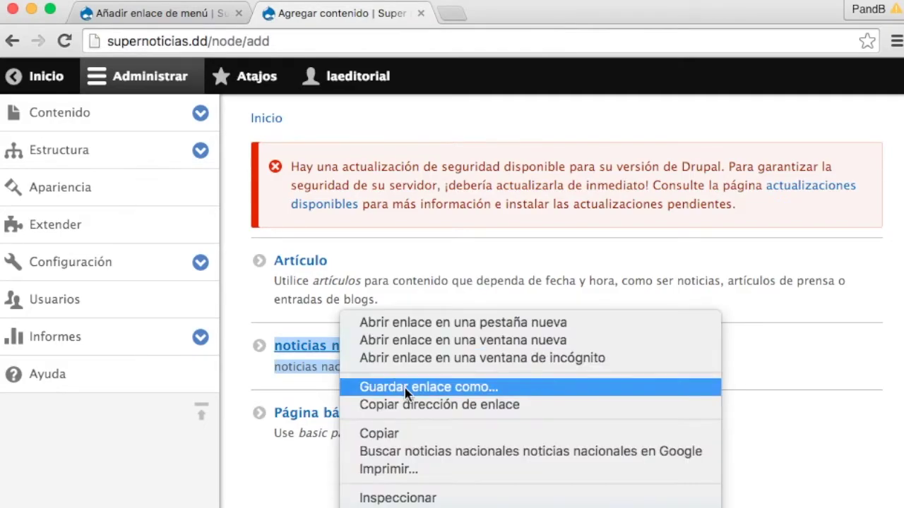
{"action": "left_click", "coordinate": [422, 406]}
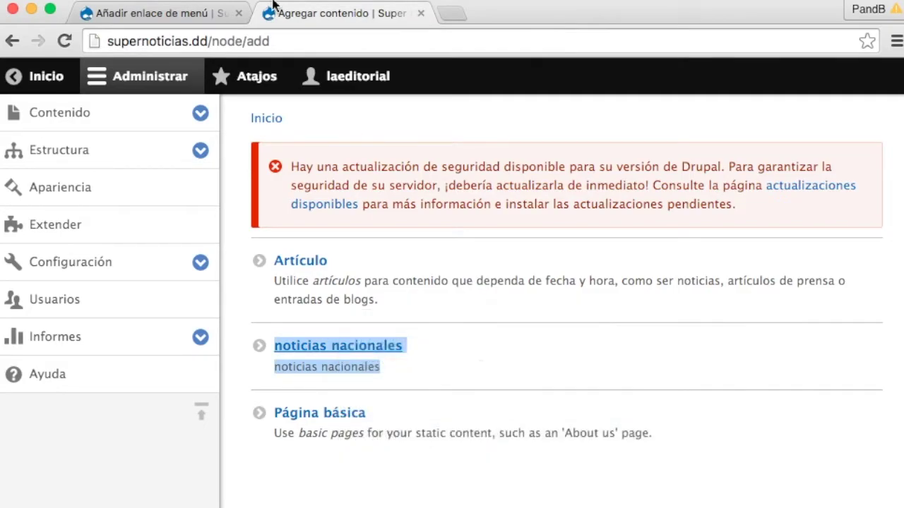
Paste the copied address as the menu link's target and shorten it to the internal path /node/add/noticias_nacionales
{"action": "left_click", "coordinate": [161, 14]}
{"action": "left_click", "coordinate": [305, 336]}
{"action": "type", "text": "http://supernoticias.dd/node/add/noticias_nacionales"}
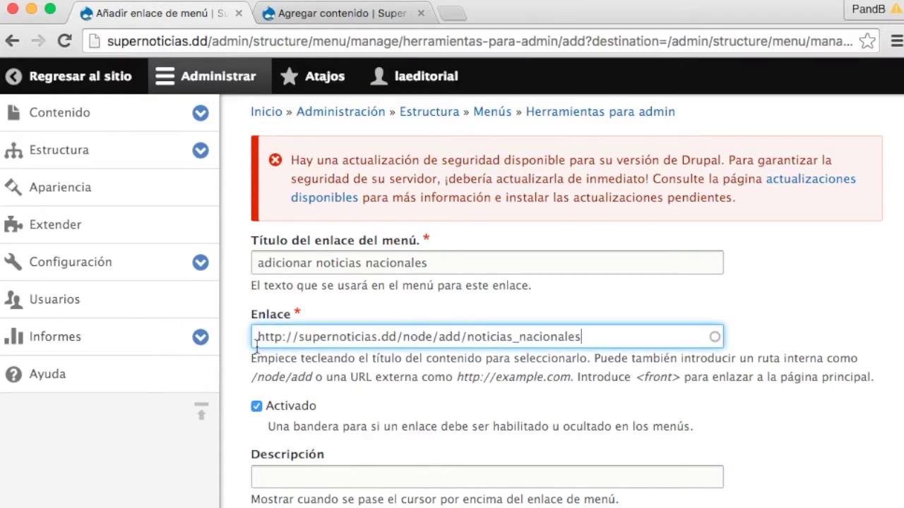
{"action": "left_click_drag", "start_coordinate": [401, 337], "coordinate": [201, 338]}
{"action": "type", "text": "/"}
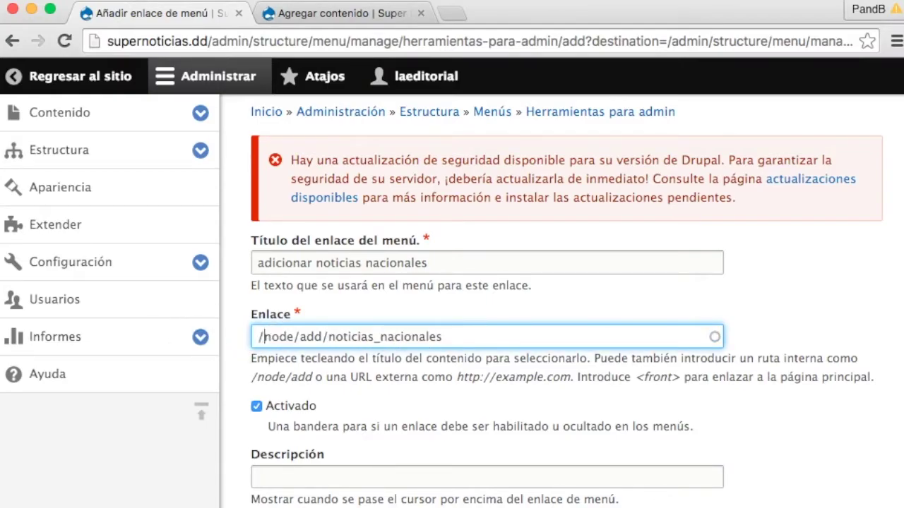
Enter "acceso directo a crear noticias" as the description of the adicionar noticias nacionales link
{"action": "scroll", "coordinate": [758, 295], "scroll_direction": "down", "scroll_amount": 3}
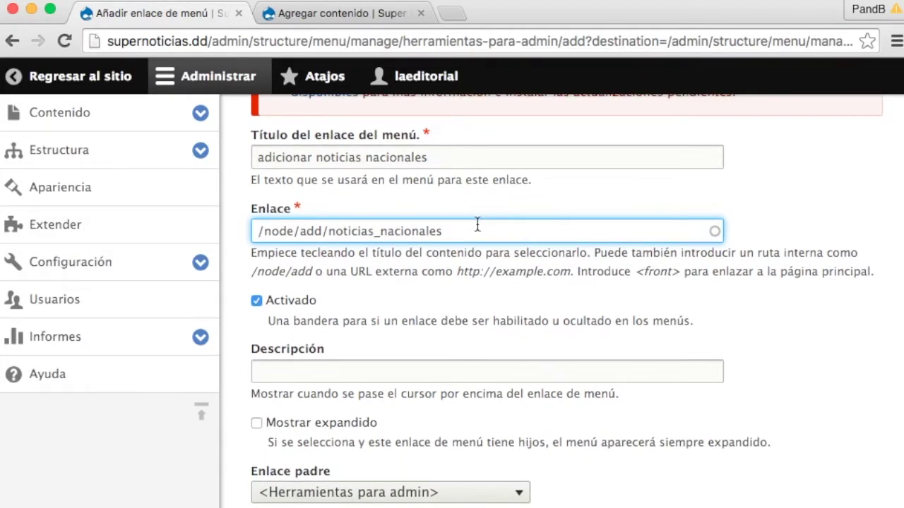
{"action": "scroll", "coordinate": [405, 206], "scroll_direction": "up", "scroll_amount": 1}
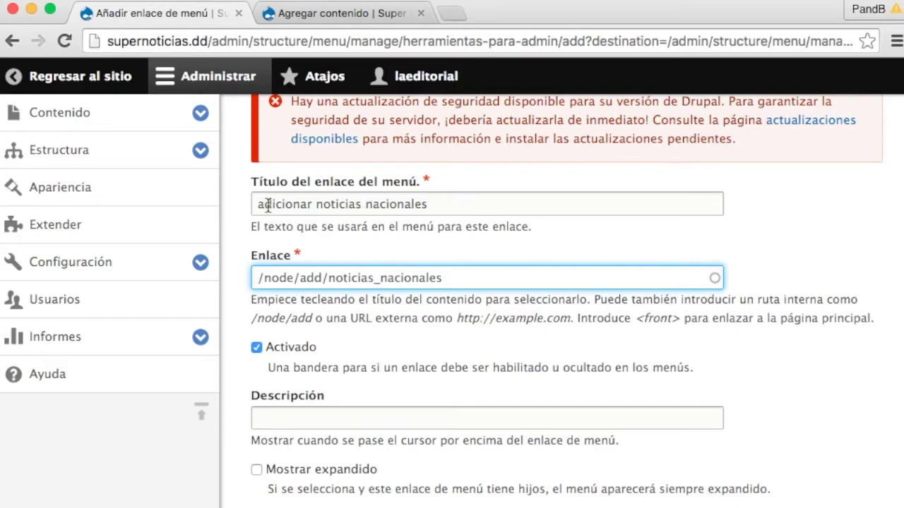
{"action": "scroll", "coordinate": [447, 359], "scroll_direction": "down", "scroll_amount": 3}
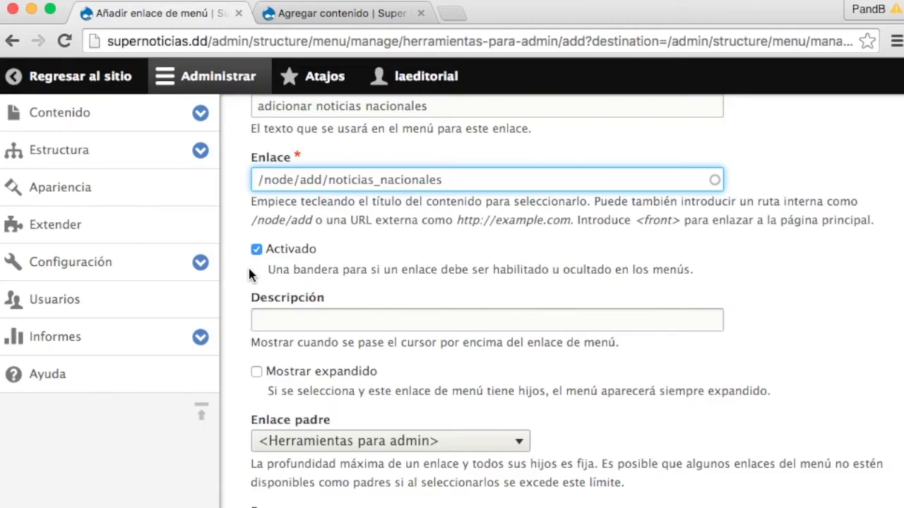
{"action": "left_click", "coordinate": [279, 324]}
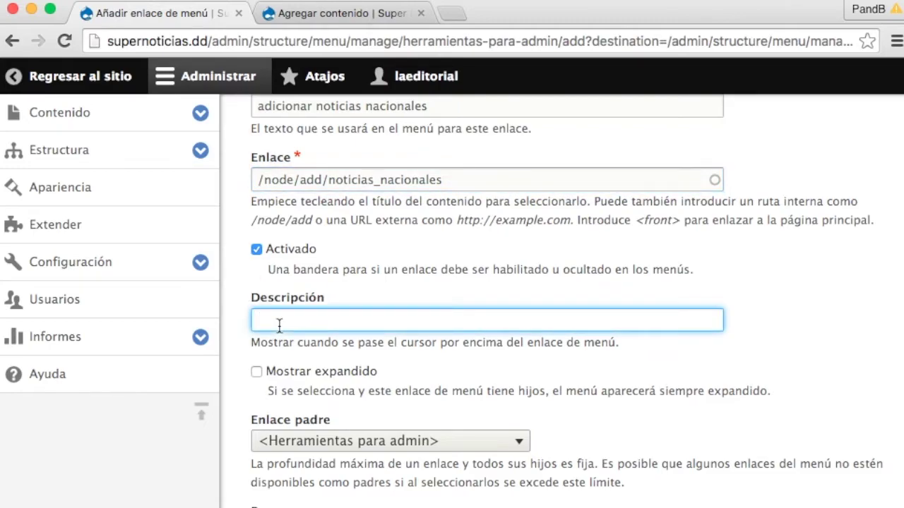
{"action": "type", "text": "acceso directo a crear notiicas"}
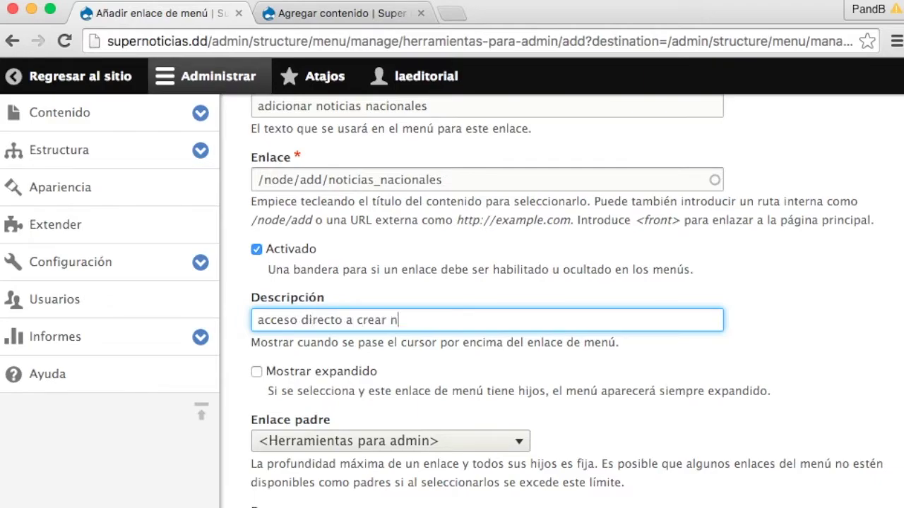
{"action": "key", "text": "BackSpace"}
{"action": "key", "text": "BackSpace"}
{"action": "key", "text": "BackSpace"}
{"action": "key", "text": "BackSpace"}
{"action": "type", "text": "cias"}
Keep <Herramientas para admin> as the parent link and save the new menu link
{"action": "scroll", "coordinate": [337, 317], "scroll_direction": "down", "scroll_amount": 3}
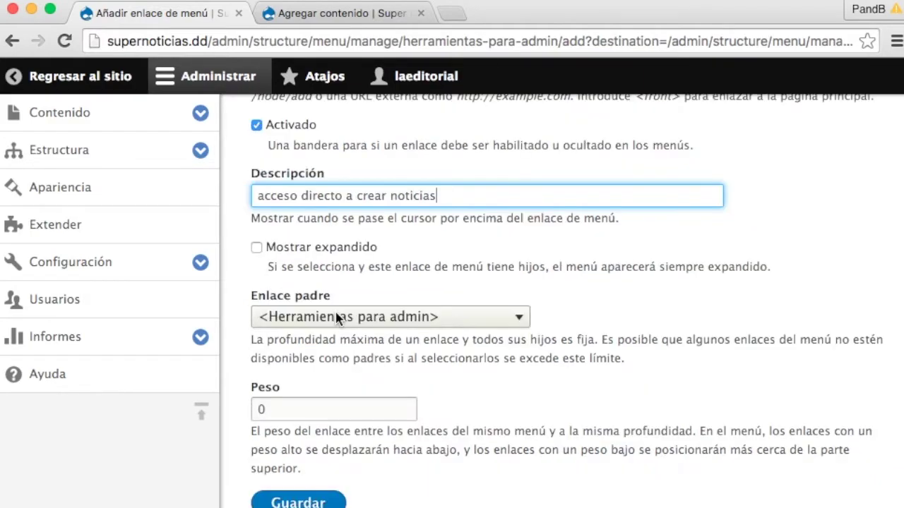
{"action": "left_click", "coordinate": [337, 317]}
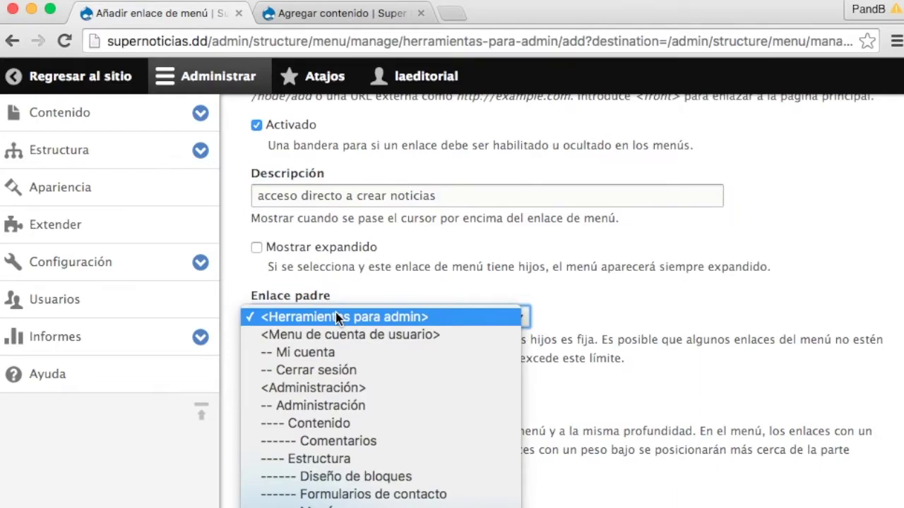
{"action": "left_click", "coordinate": [337, 317]}
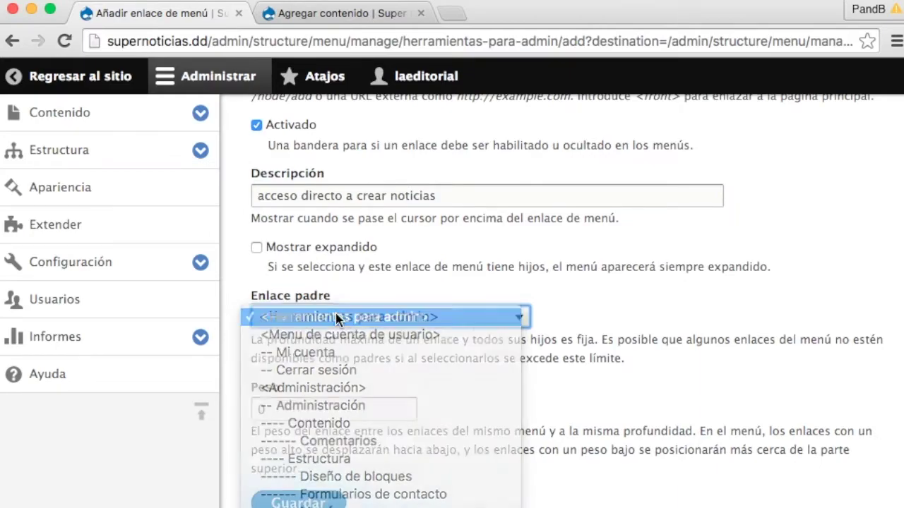
{"action": "scroll", "coordinate": [423, 339], "scroll_direction": "down", "scroll_amount": 2}
{"action": "left_click", "coordinate": [296, 430]}
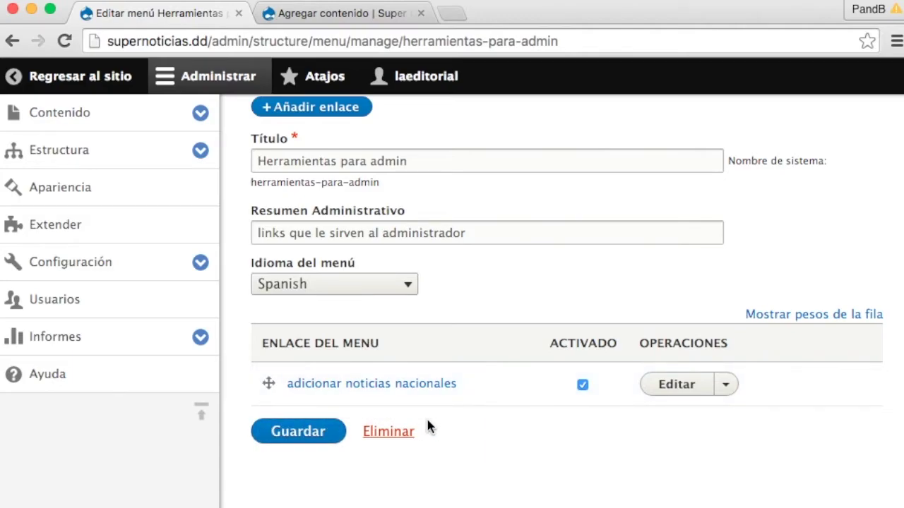
Start another link in the menu and copy the link address of the Página básica content type from the add-content page
{"action": "left_click", "coordinate": [314, 109]}
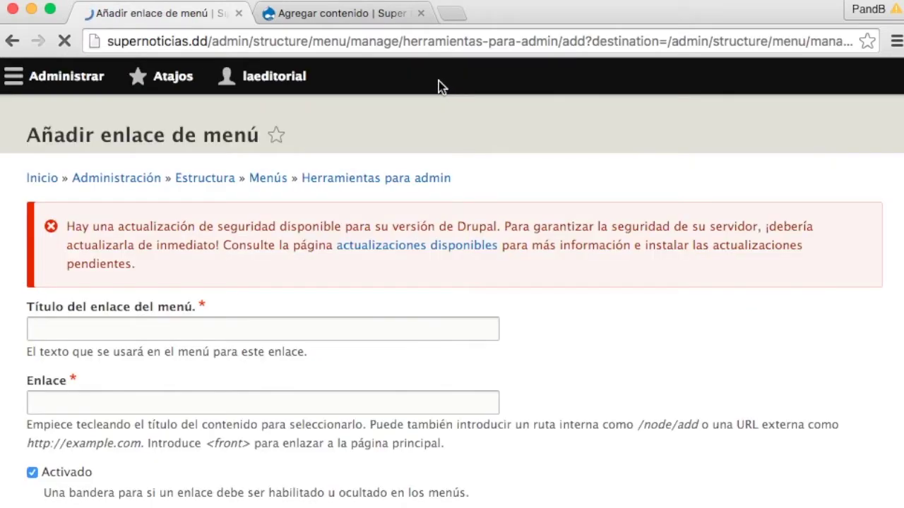
{"action": "left_click", "coordinate": [315, 14]}
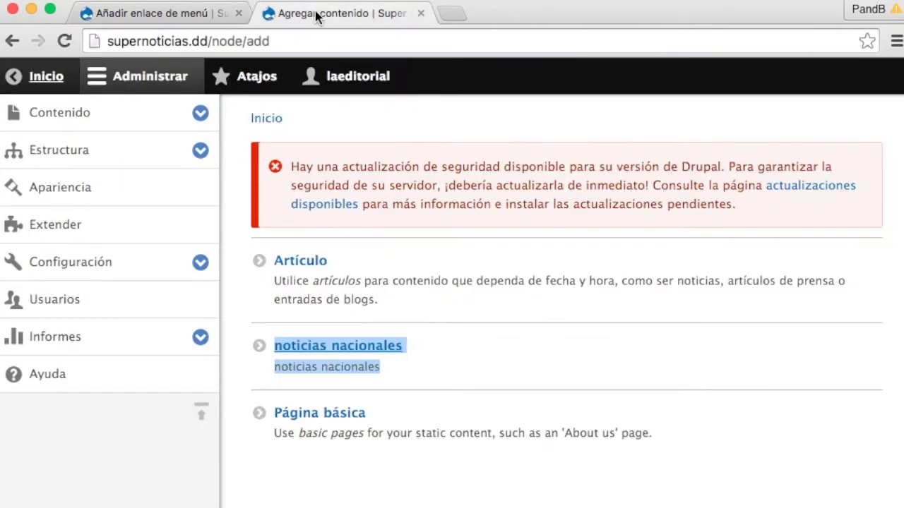
{"action": "right_click", "coordinate": [351, 417]}
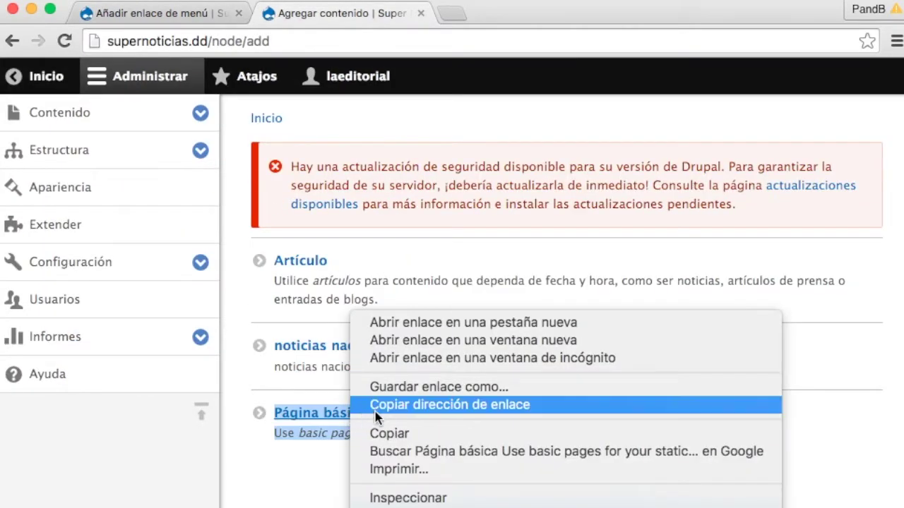
{"action": "left_click", "coordinate": [432, 405]}
Paste the copied address as the new menu link's target and shorten it to the internal path /node/add/page
{"action": "left_click", "coordinate": [137, 17]}
{"action": "left_click", "coordinate": [333, 325]}
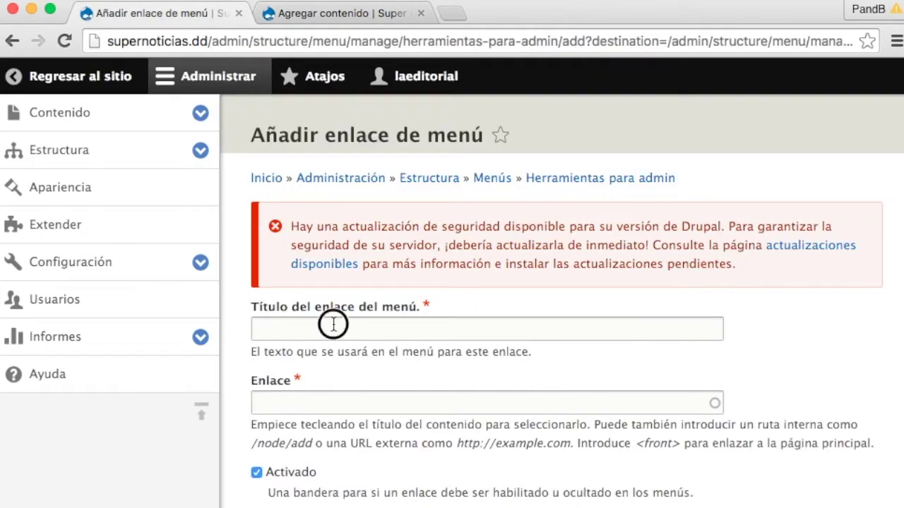
{"action": "left_click", "coordinate": [358, 400]}
{"action": "type", "text": "http://supernoticias.dd/node/add/page"}
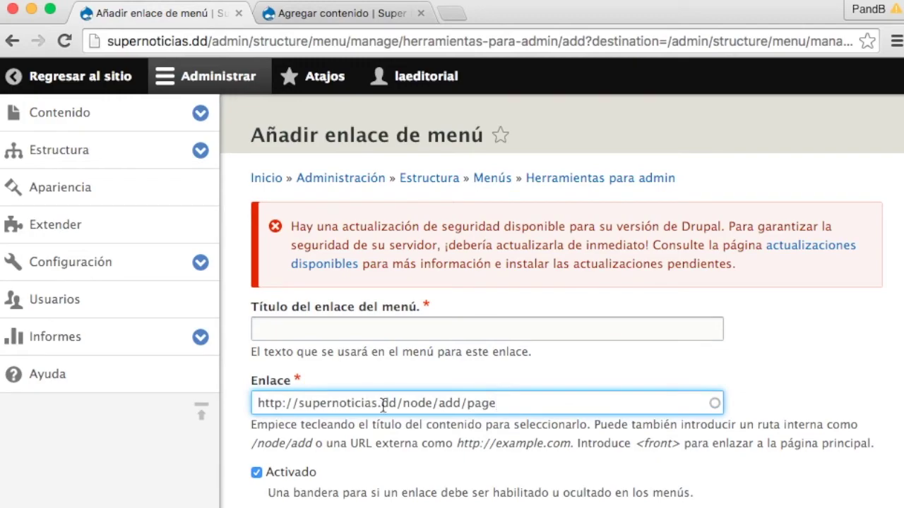
{"action": "left_click_drag", "start_coordinate": [395, 403], "coordinate": [157, 389]}
{"action": "key", "text": "BackSpace"}
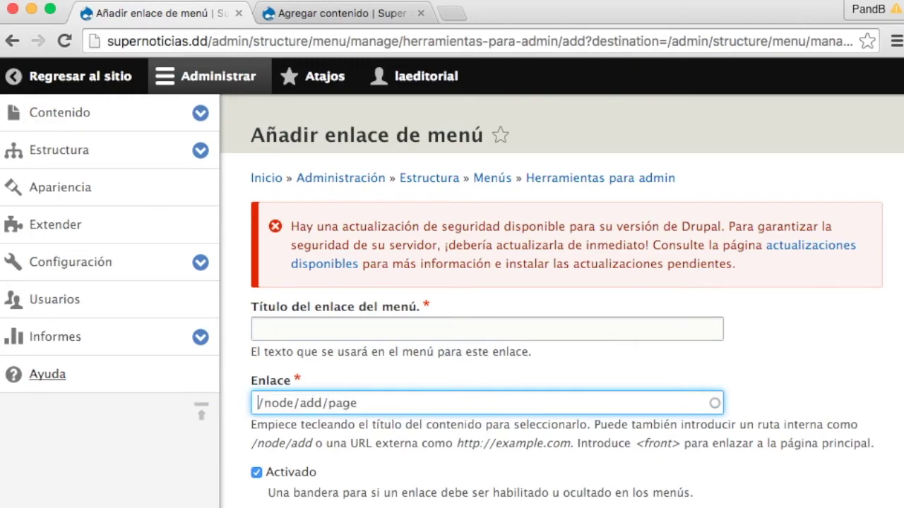
Review the link target and its help text on internal paths, external URLs and the <front> option
{"action": "left_click_drag", "start_coordinate": [376, 408], "coordinate": [182, 399]}
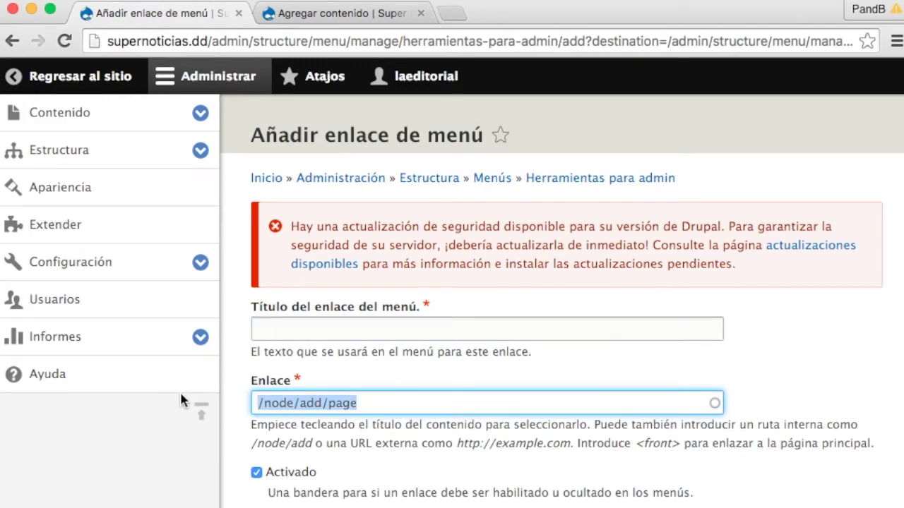
{"action": "scroll", "coordinate": [526, 350], "scroll_direction": "down", "scroll_amount": 5}
{"action": "scroll", "coordinate": [524, 348], "scroll_direction": "up", "scroll_amount": 3}
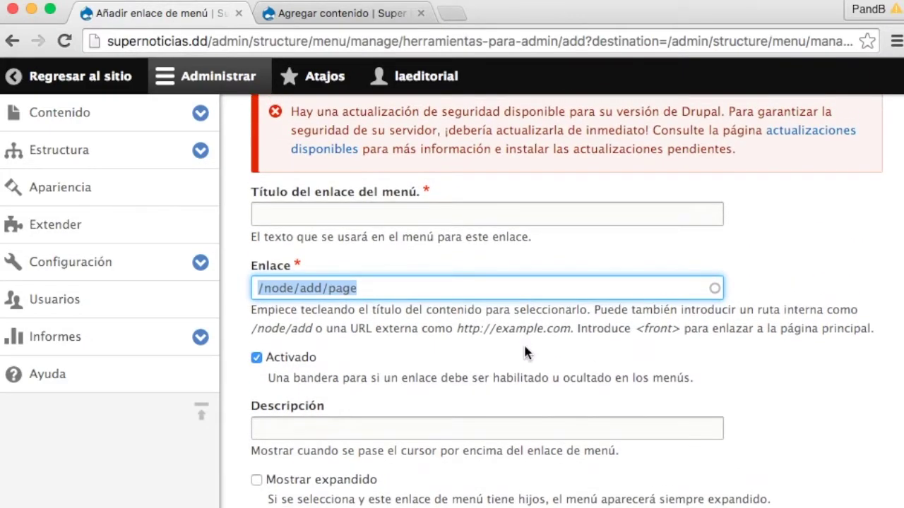
{"action": "left_click", "coordinate": [379, 288]}
{"action": "left_click", "coordinate": [275, 288]}
{"action": "left_click_drag", "start_coordinate": [275, 288], "coordinate": [384, 291]}
{"action": "left_click_drag", "start_coordinate": [458, 329], "coordinate": [572, 332]}
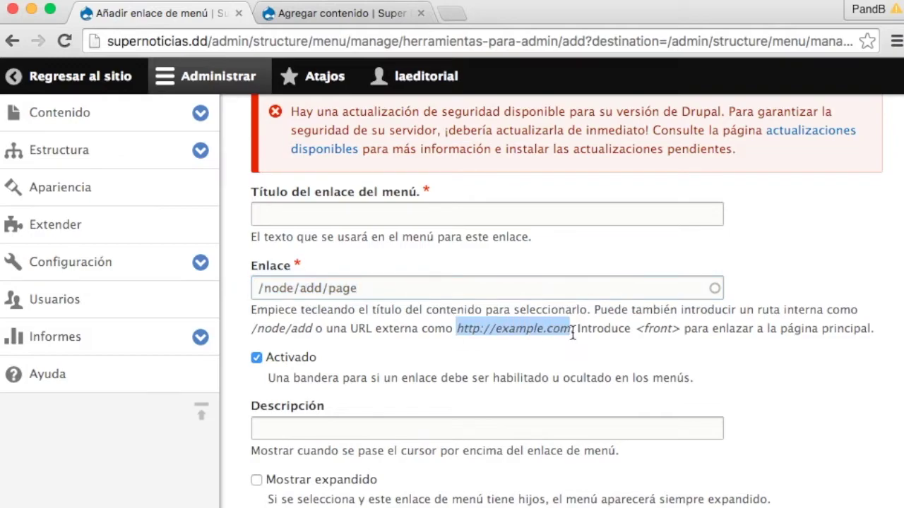
{"action": "left_click", "coordinate": [484, 281]}
{"action": "left_click_drag", "start_coordinate": [635, 331], "coordinate": [679, 329]}
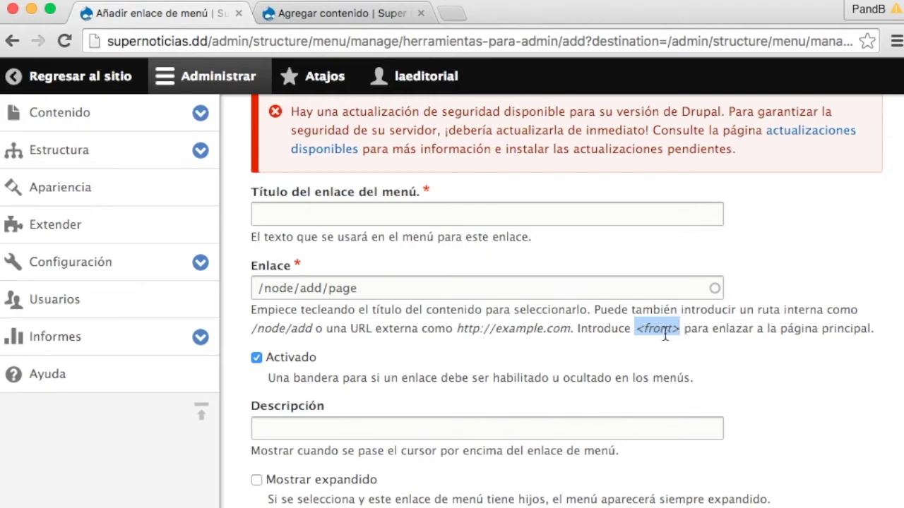
{"action": "left_click", "coordinate": [645, 359]}
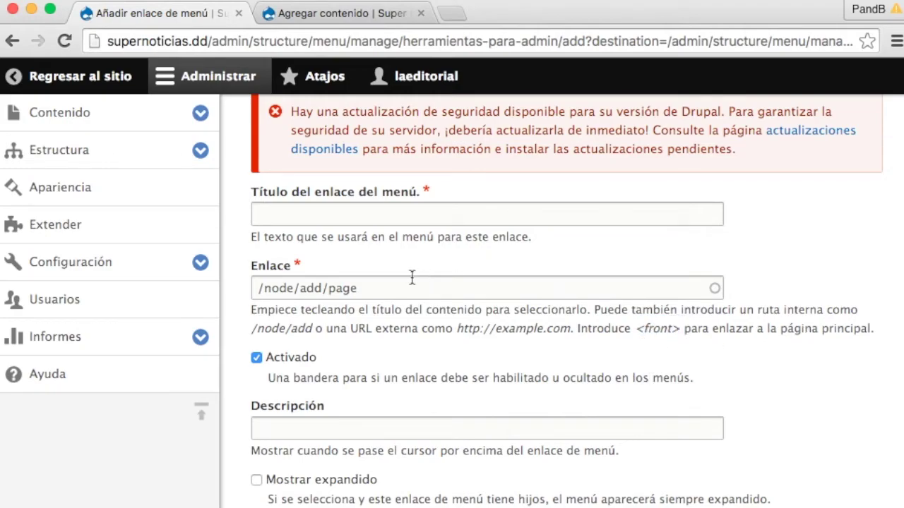
Enter "crear pagina estatica" as both the title and the description of the new menu link
{"action": "left_click", "coordinate": [362, 219]}
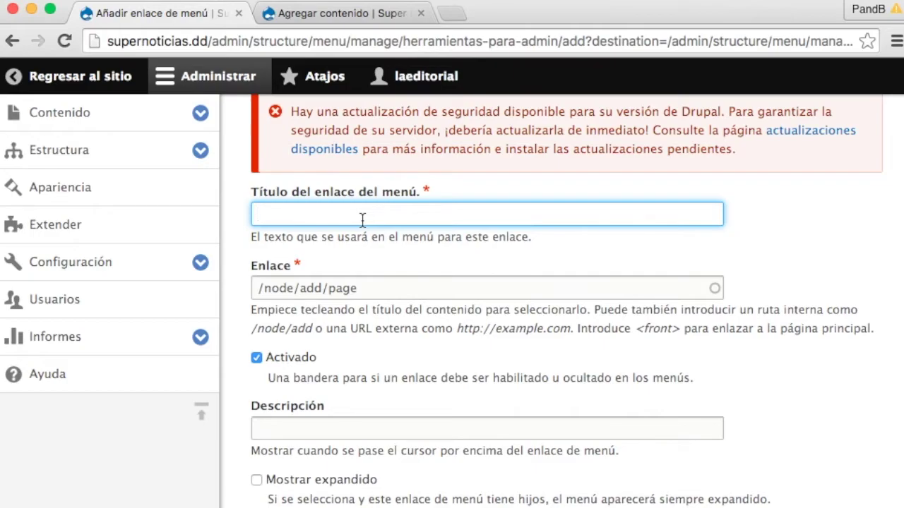
{"action": "type", "text": "crear pagina estatica"}
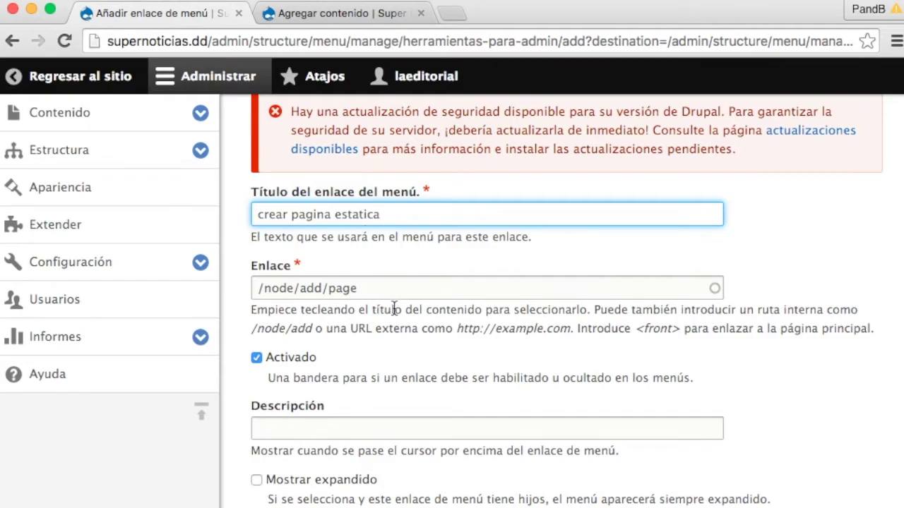
{"action": "scroll", "coordinate": [393, 309], "scroll_direction": "down", "scroll_amount": 4}
{"action": "left_click", "coordinate": [339, 299]}
{"action": "type", "text": "crear pagina estatic"}
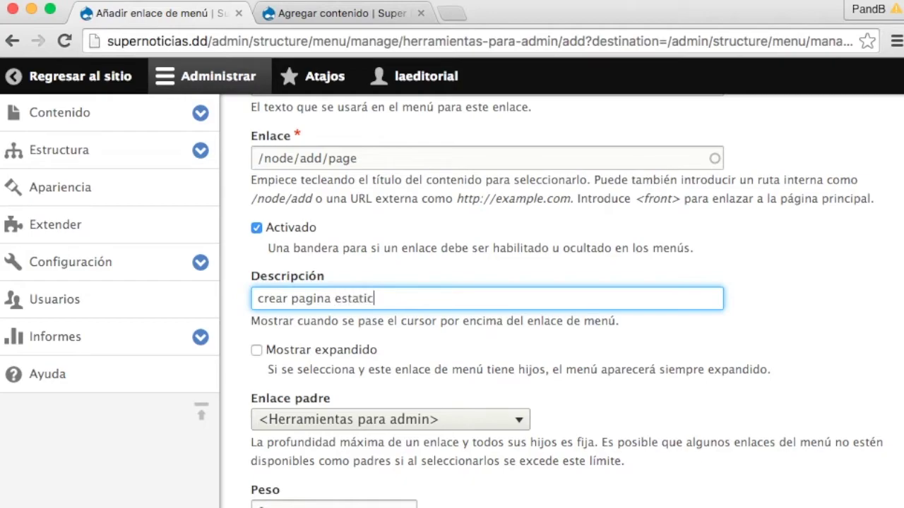
{"action": "left_click_drag", "start_coordinate": [388, 302], "coordinate": [232, 297]}
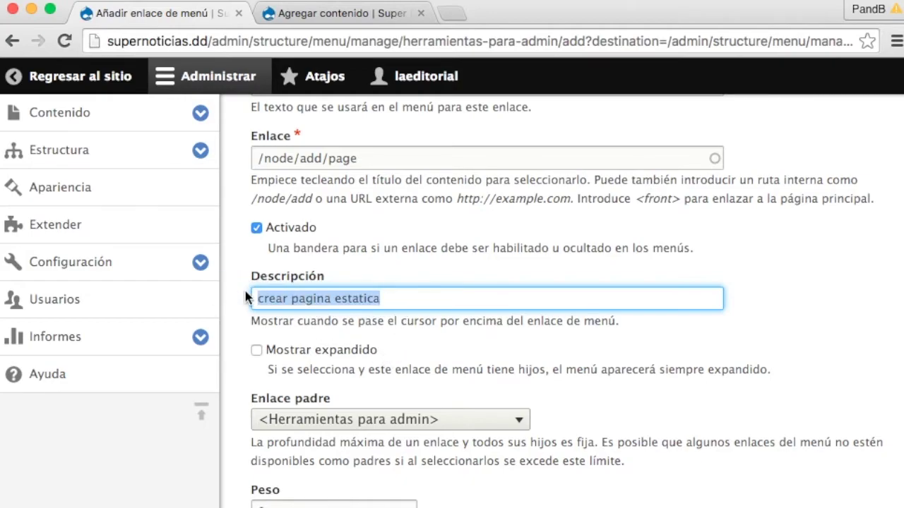
Set the menu link's weight to 1 and save the link
{"action": "scroll", "coordinate": [358, 302], "scroll_direction": "down", "scroll_amount": 5}
{"action": "scroll", "coordinate": [364, 282], "scroll_direction": "up", "scroll_amount": 2}
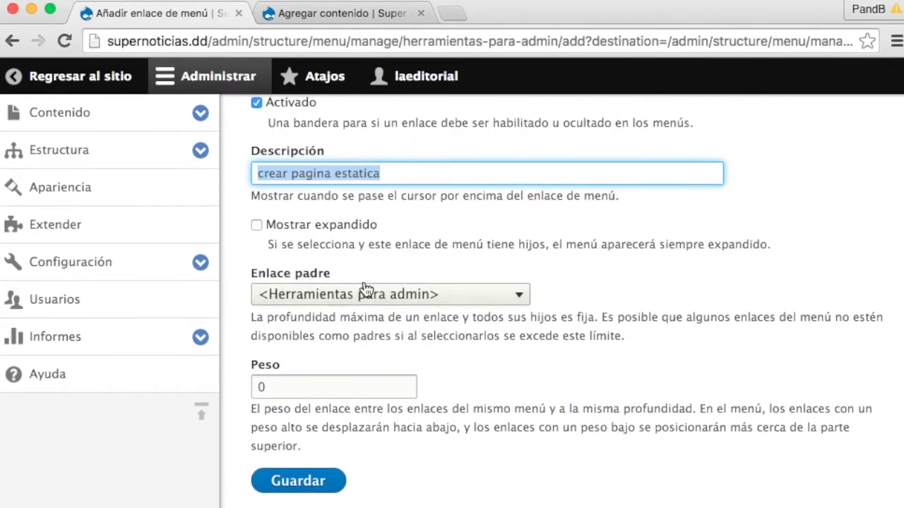
{"action": "left_click", "coordinate": [301, 383]}
{"action": "key", "text": "Up"}
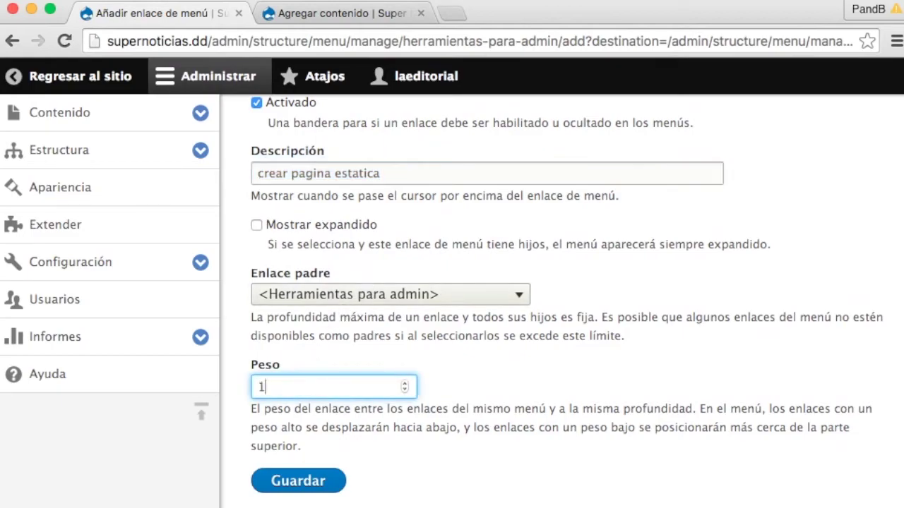
{"action": "scroll", "coordinate": [416, 319], "scroll_direction": "down", "scroll_amount": 1}
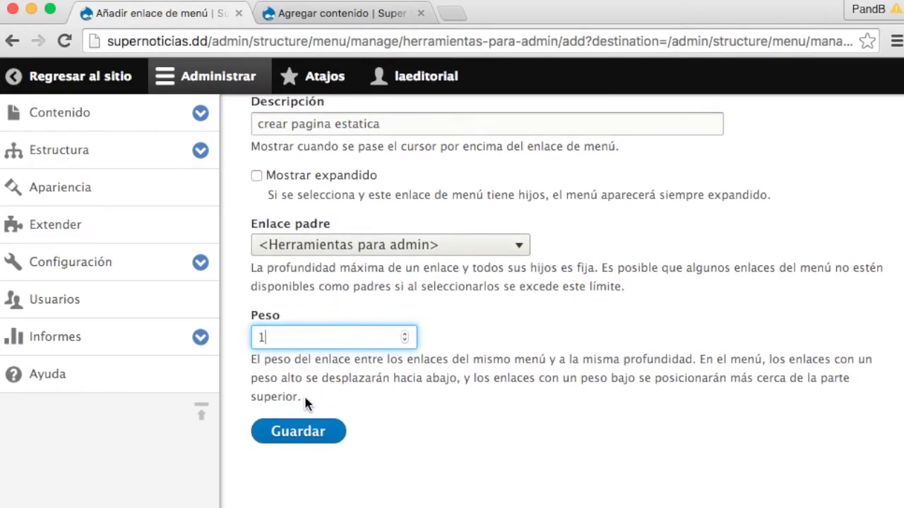
{"action": "left_click", "coordinate": [279, 431]}
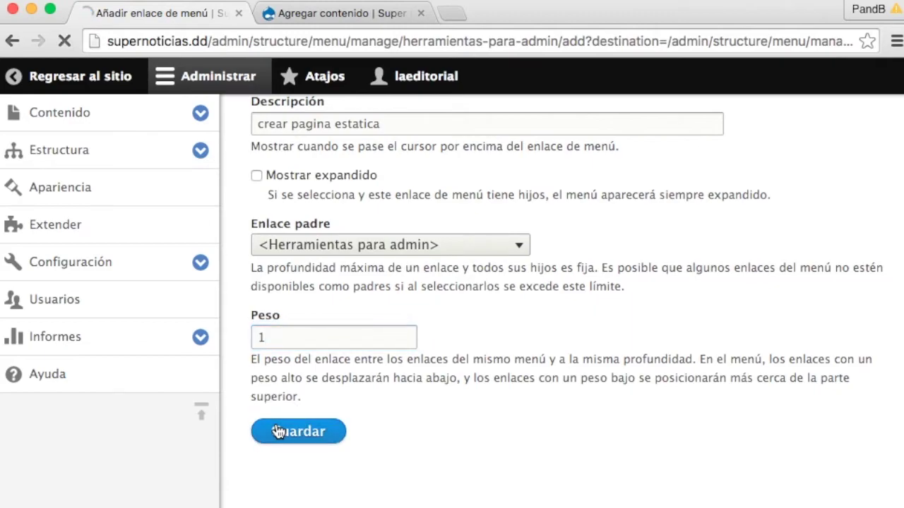
Reorder the menu links so crear pagina estatica comes before adicionar noticias nacionales, and save the menu
{"action": "scroll", "coordinate": [473, 336], "scroll_direction": "down", "scroll_amount": 5}
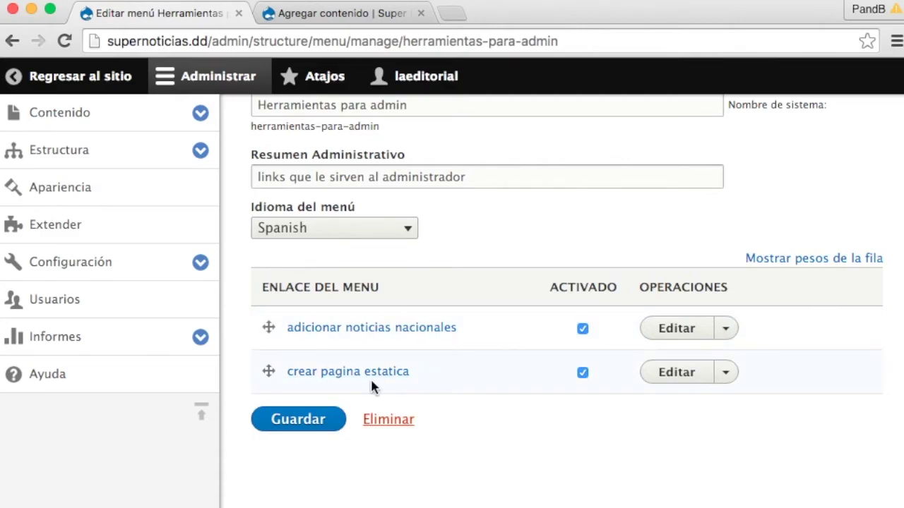
{"action": "left_click_drag", "start_coordinate": [266, 372], "coordinate": [262, 337]}
{"action": "scroll", "coordinate": [387, 391], "scroll_direction": "down", "scroll_amount": 2}
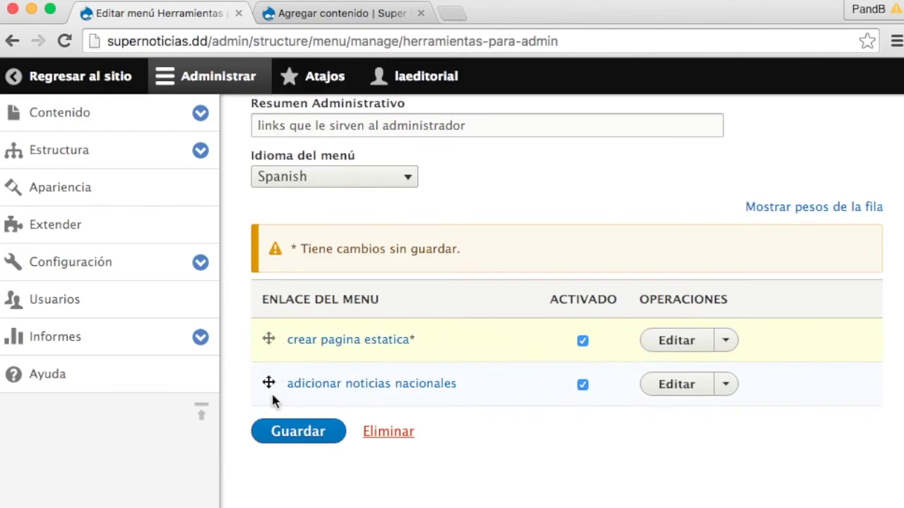
{"action": "left_click_drag", "start_coordinate": [269, 384], "coordinate": [265, 341]}
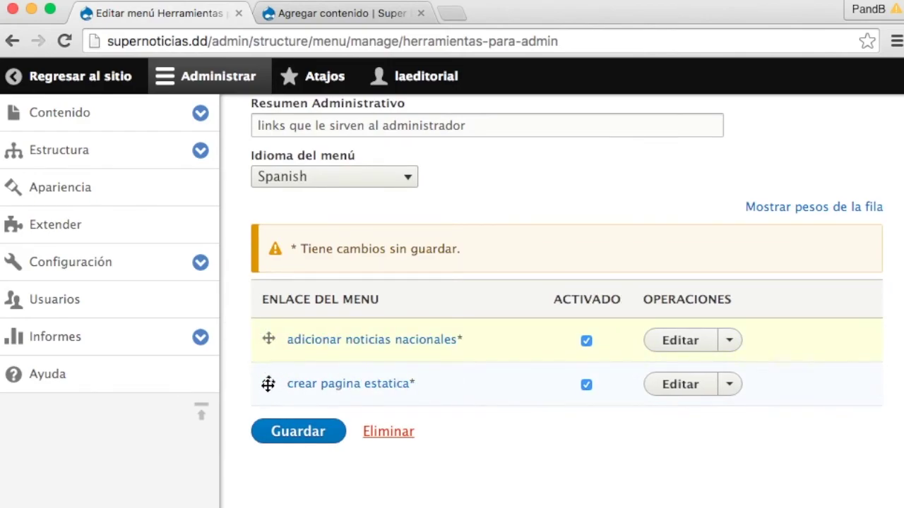
{"action": "left_click_drag", "start_coordinate": [267, 384], "coordinate": [263, 353]}
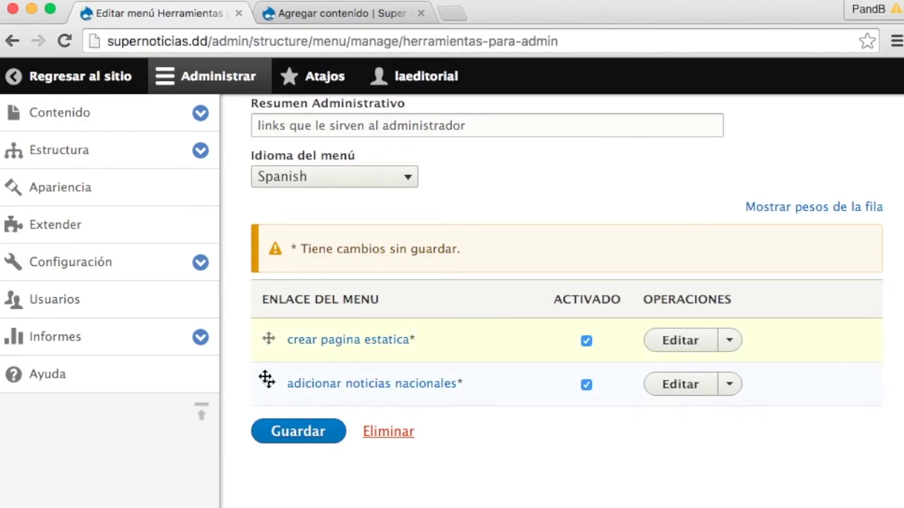
{"action": "left_click", "coordinate": [295, 432]}
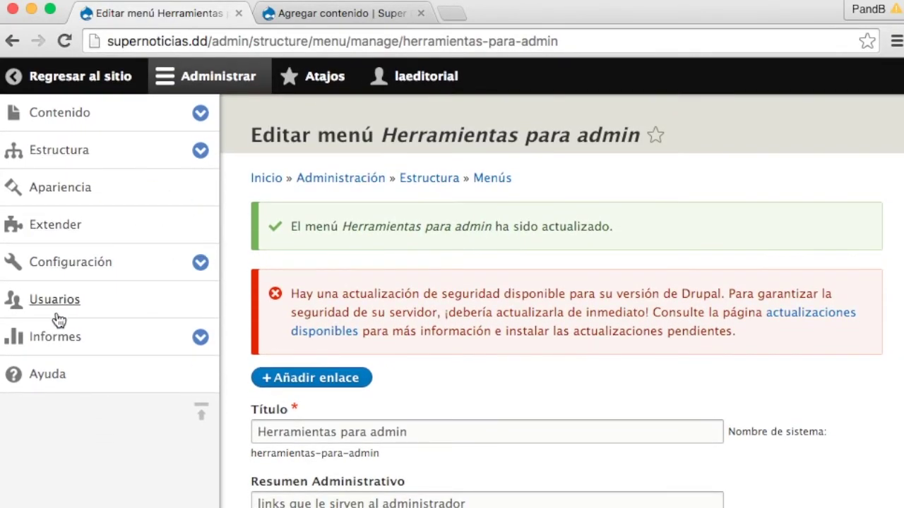
Open the site's list of menus and check the Herramientas para admin entry
{"action": "left_click", "coordinate": [21, 155]}
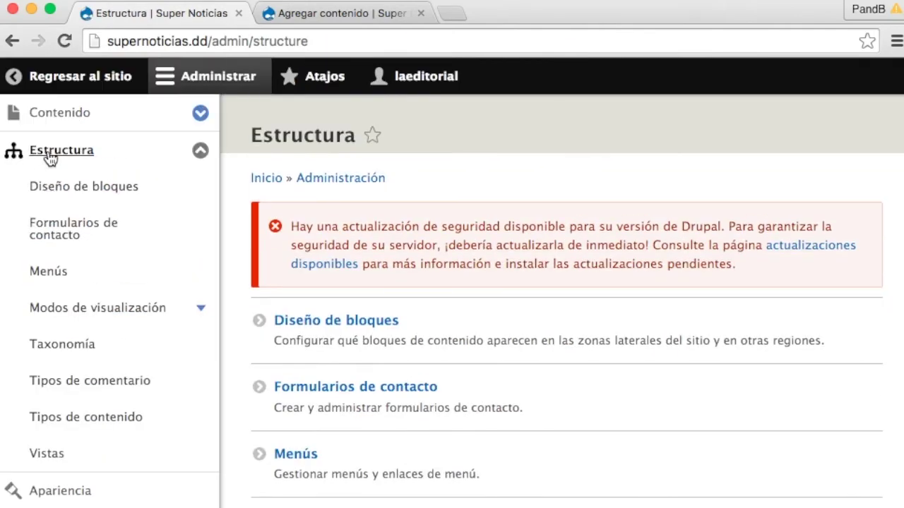
{"action": "scroll", "coordinate": [352, 290], "scroll_direction": "down", "scroll_amount": 1}
{"action": "left_click", "coordinate": [298, 432]}
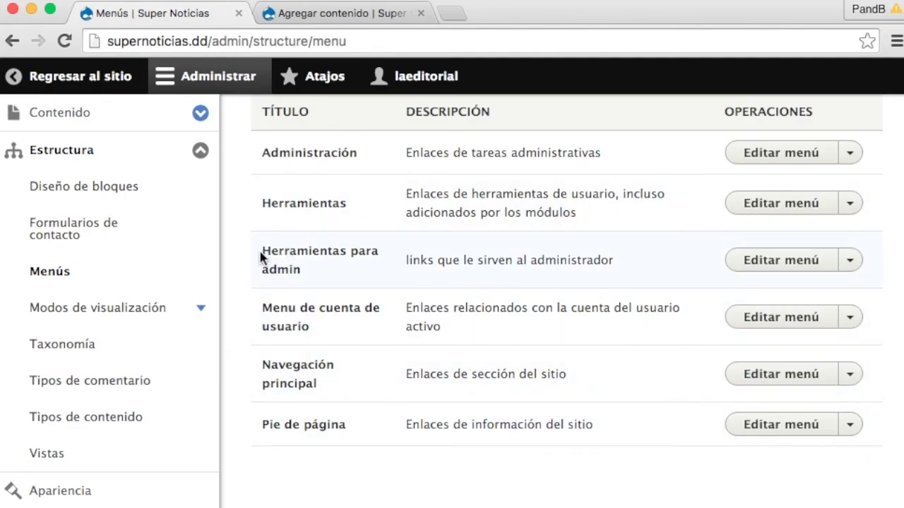
{"action": "left_click_drag", "start_coordinate": [258, 251], "coordinate": [355, 271]}
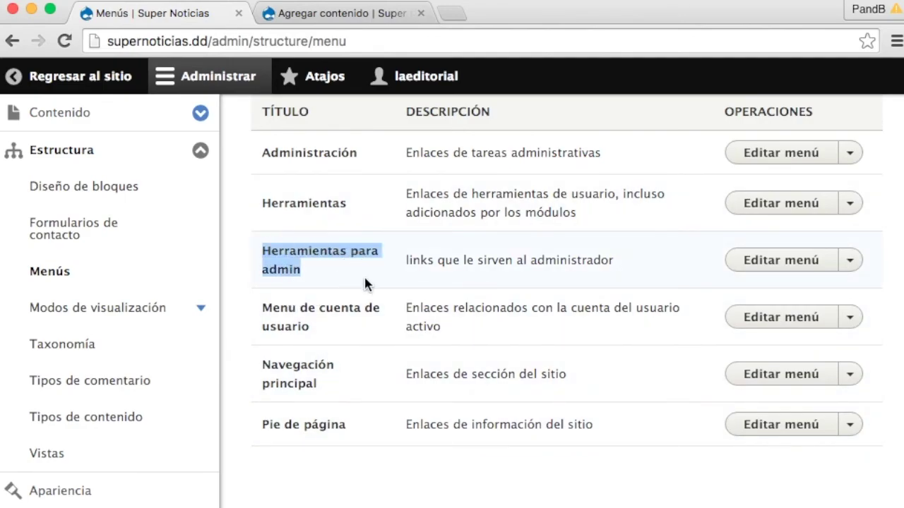
{"action": "left_click", "coordinate": [335, 203]}
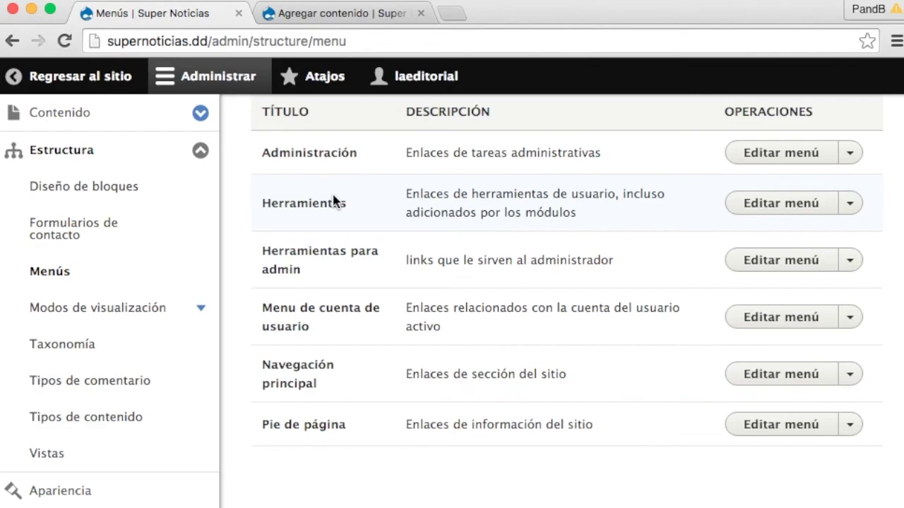